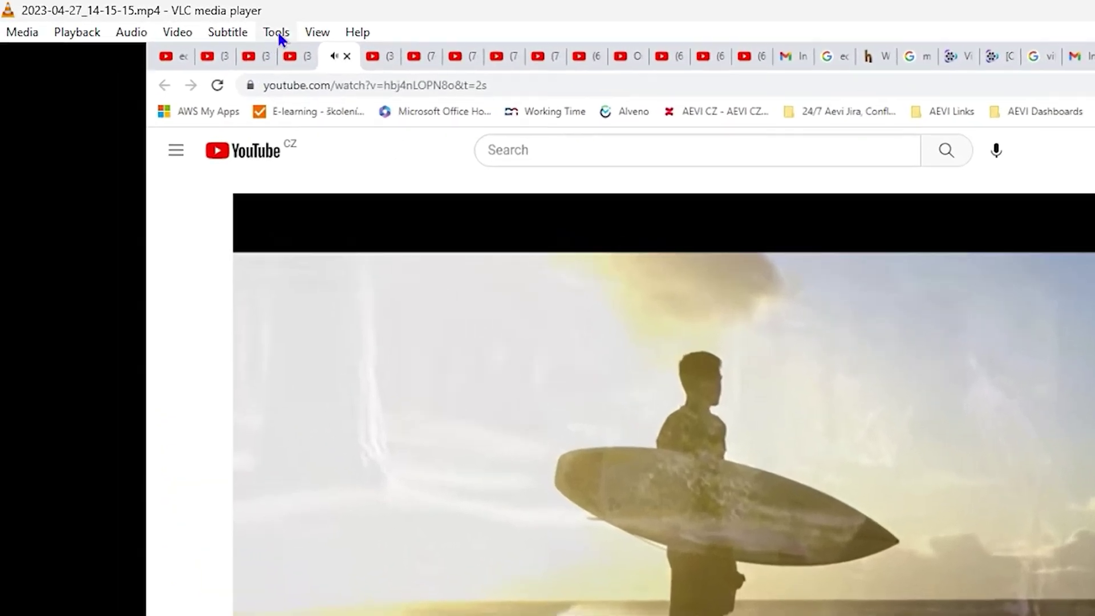
Open the cropping settings of the video effects for the playing video
click(161, 19)
mouse_move(280, 32)
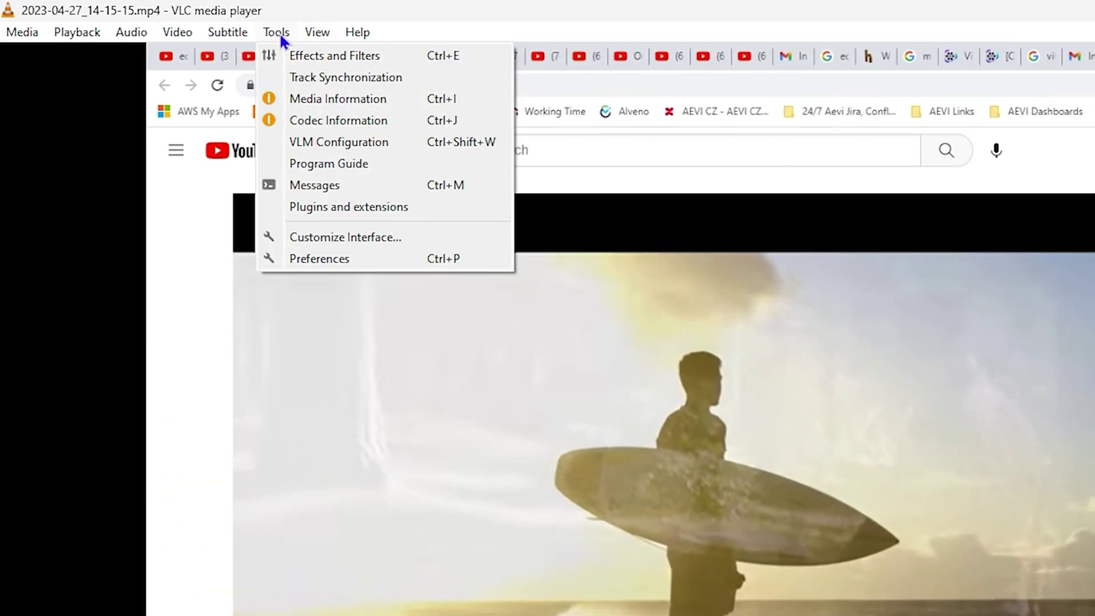
click(284, 51)
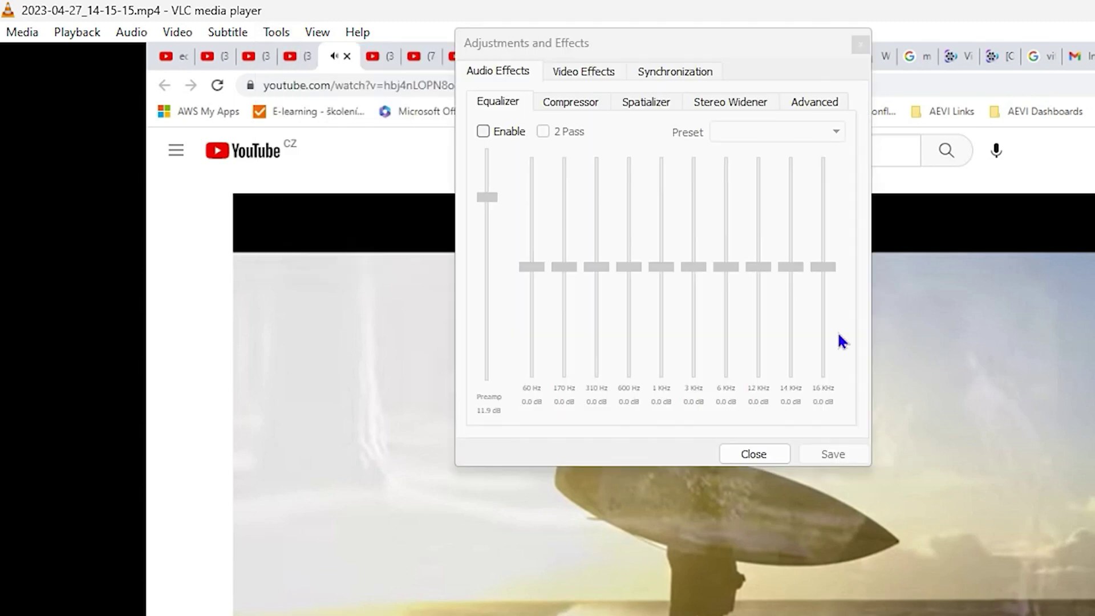
click(577, 73)
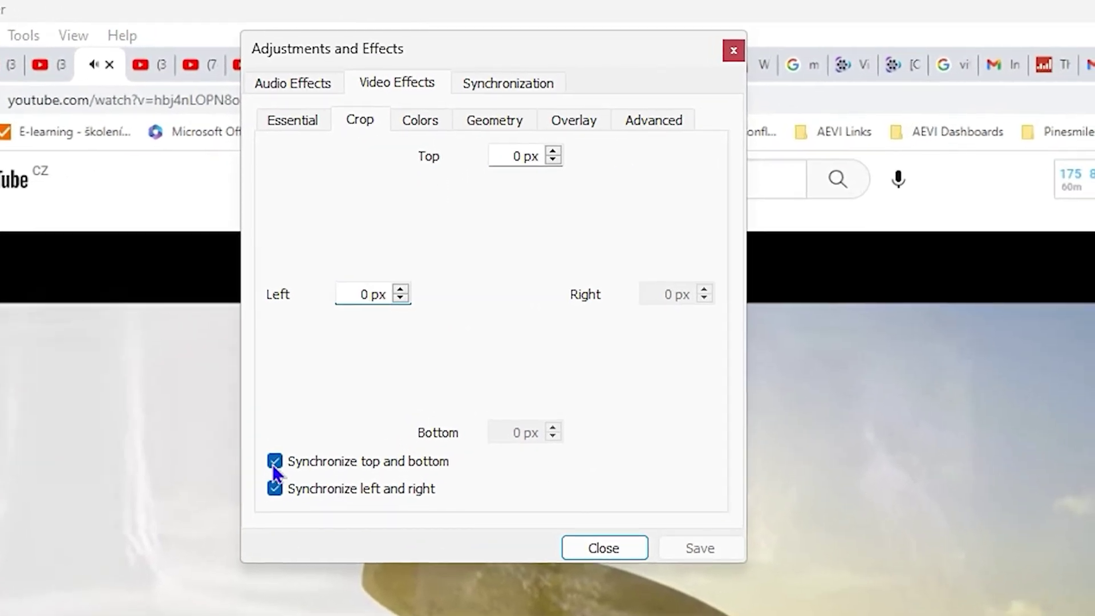
Try turning the top-and-bottom and left-and-right crop synchronization off and back on
click(275, 461)
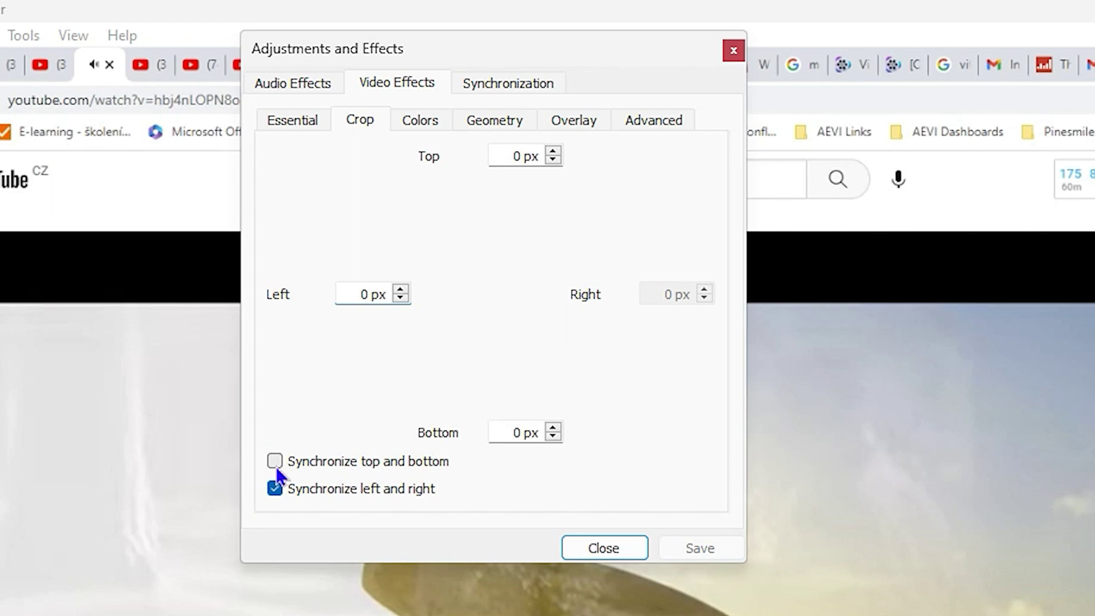
click(276, 487)
click(277, 460)
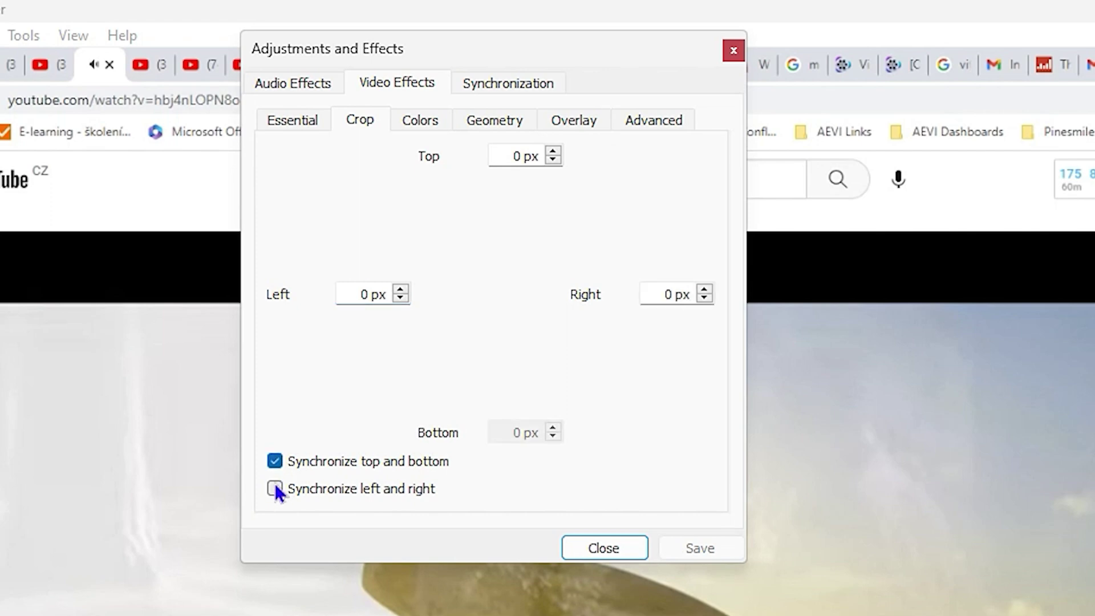
click(275, 489)
double_click(524, 150)
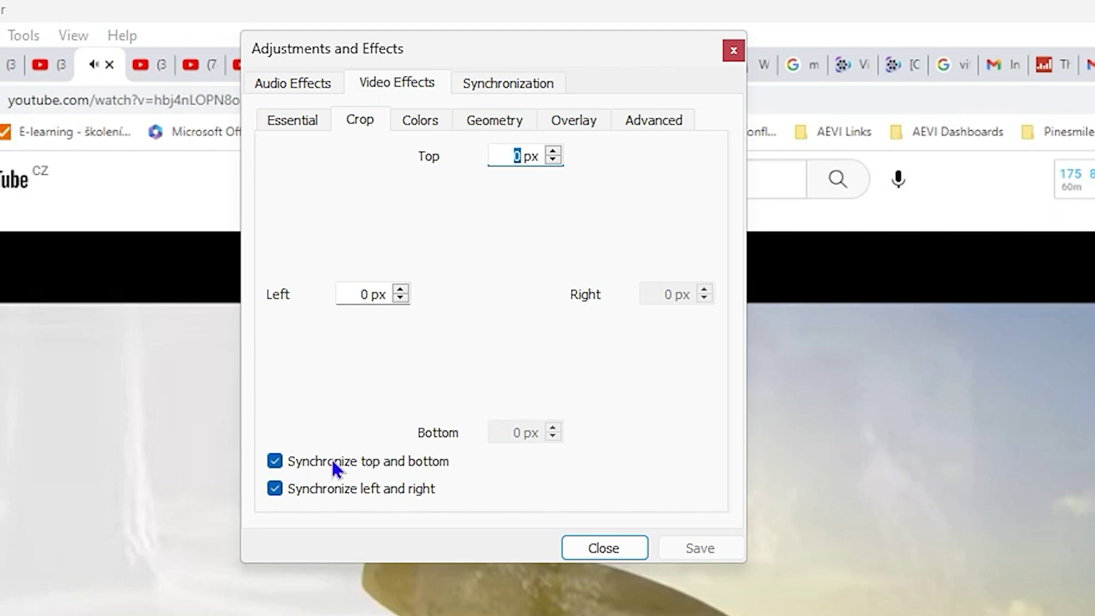
click(276, 461)
click(276, 489)
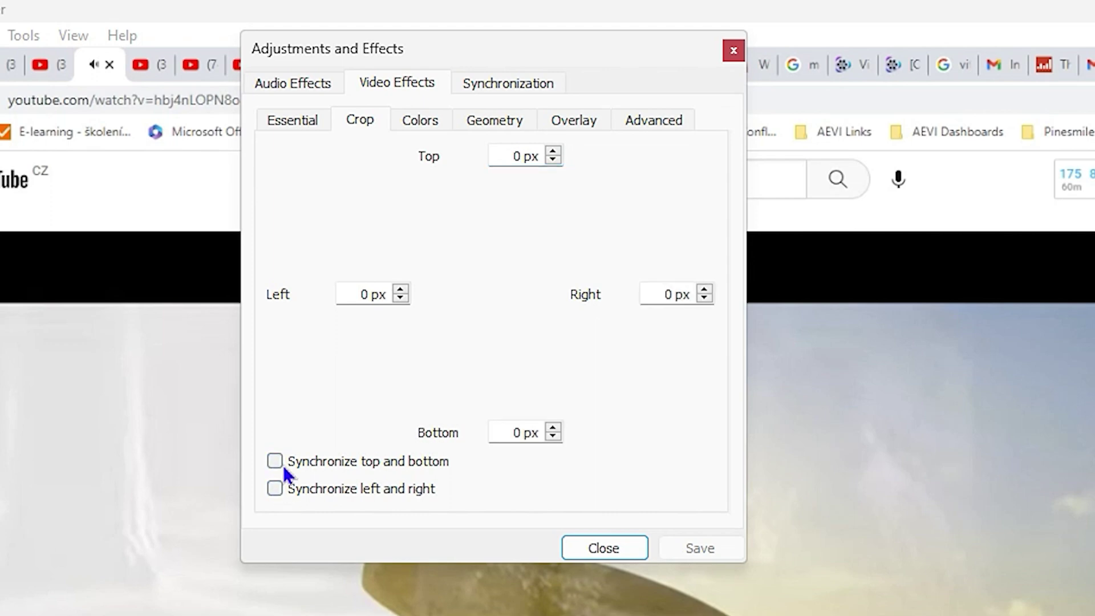
click(274, 489)
click(274, 460)
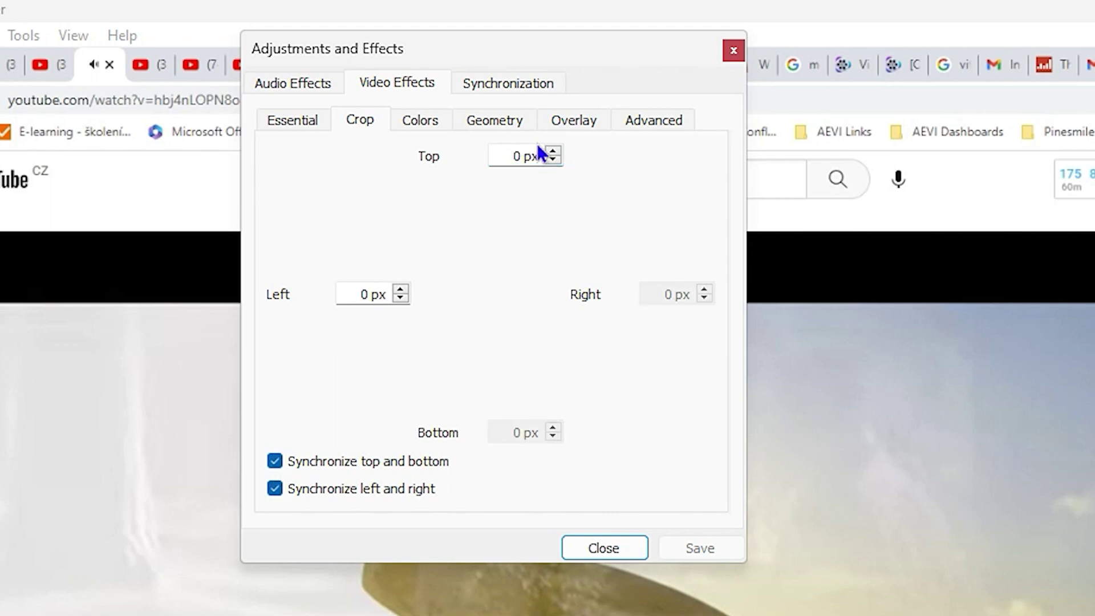
Crop the video by 200 px at top and bottom and 500 px at left and right, and close the effects dialog
double_click(522, 154)
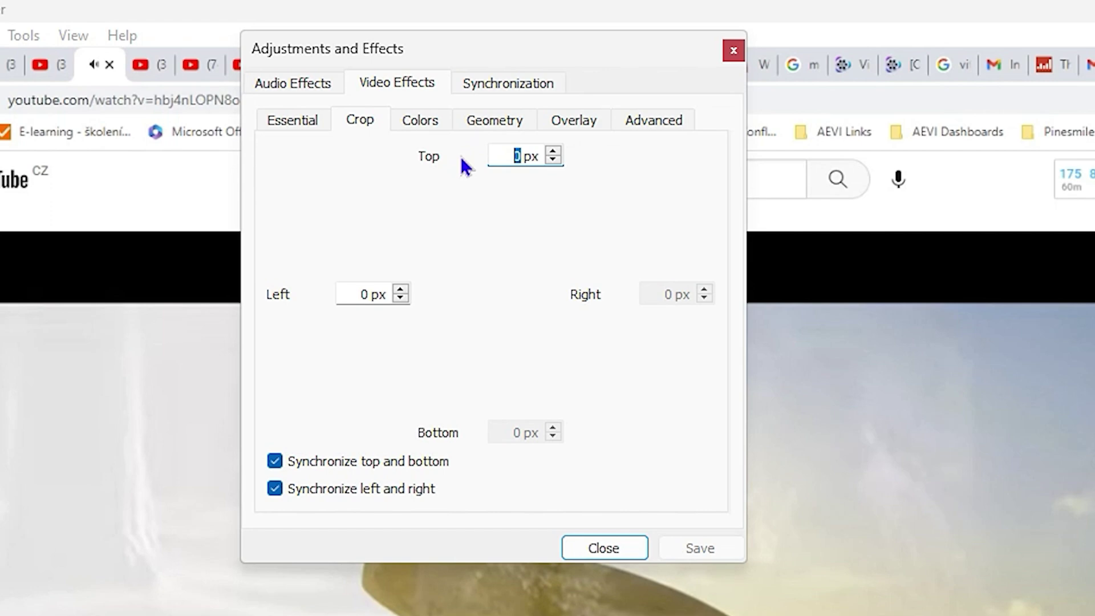
text(200)
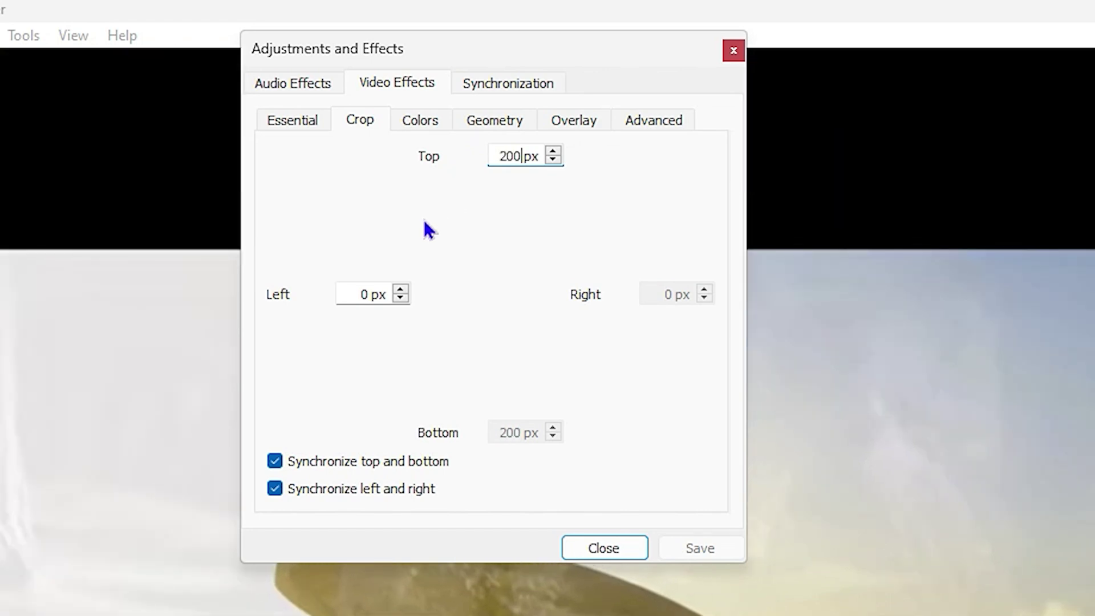
double_click(363, 295)
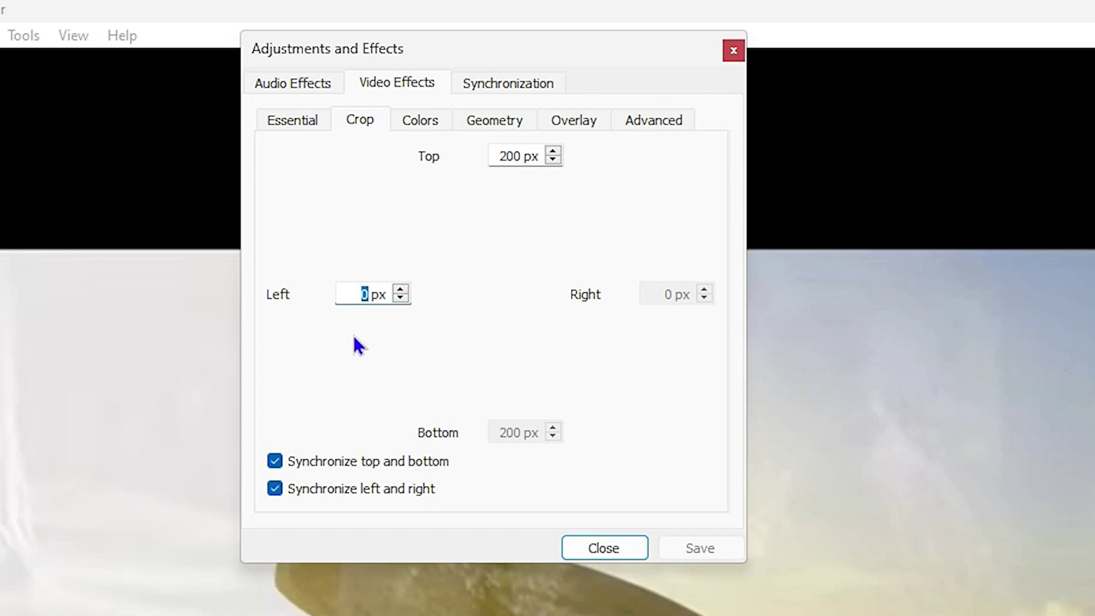
text(500)
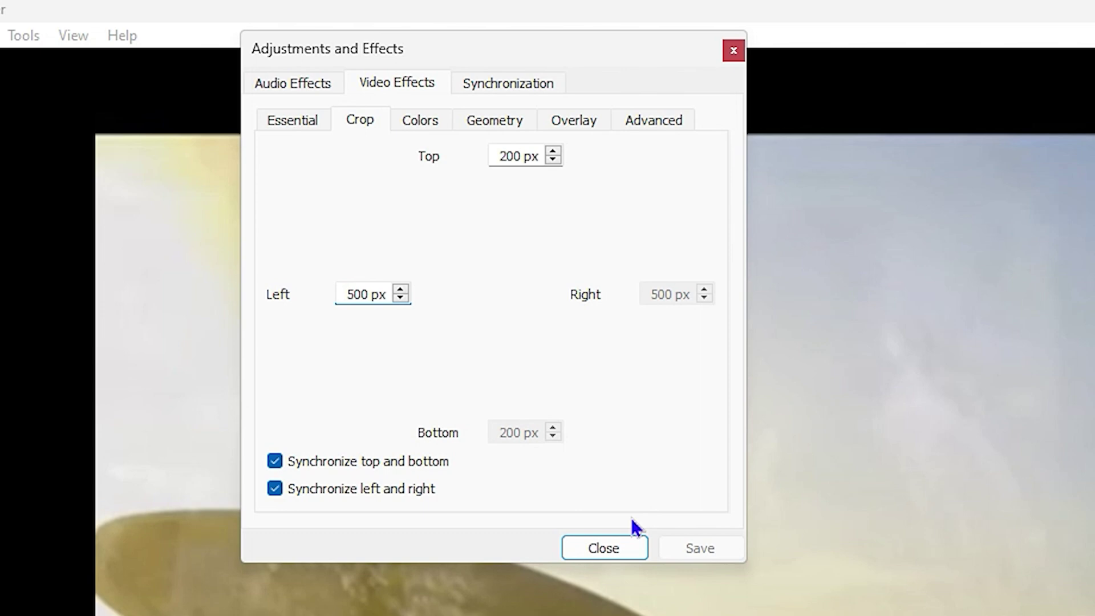
click(602, 548)
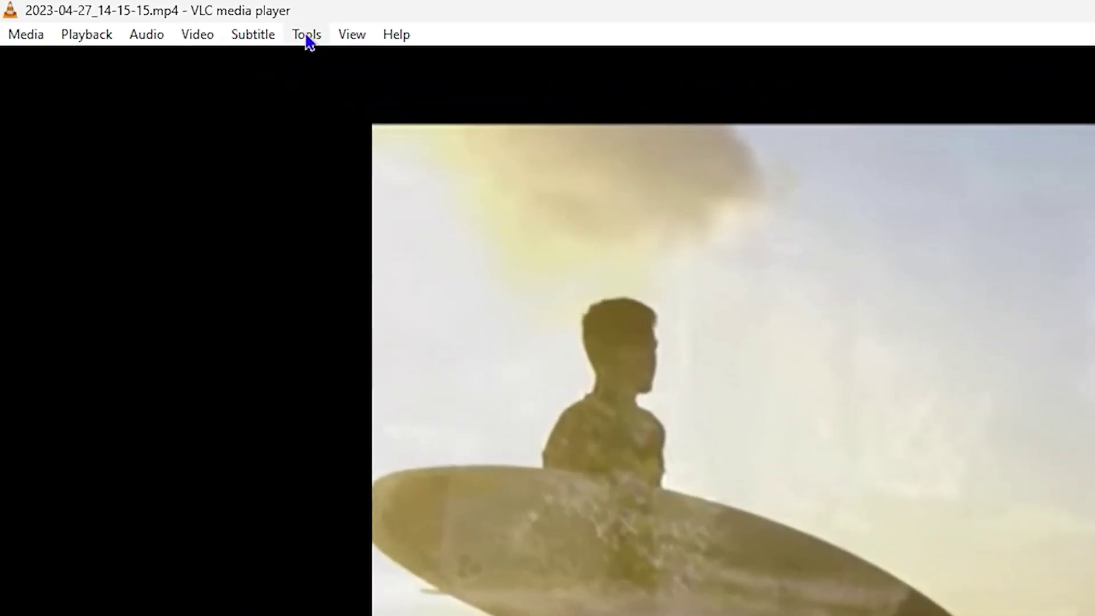
Open the preferences and switch them to show all settings
click(162, 19)
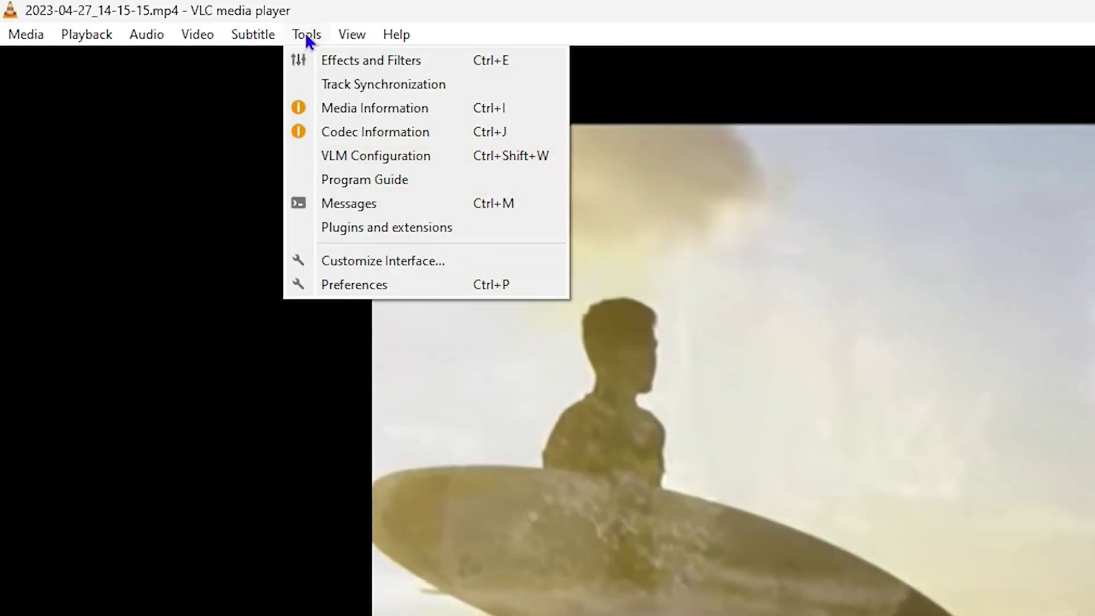
click(350, 285)
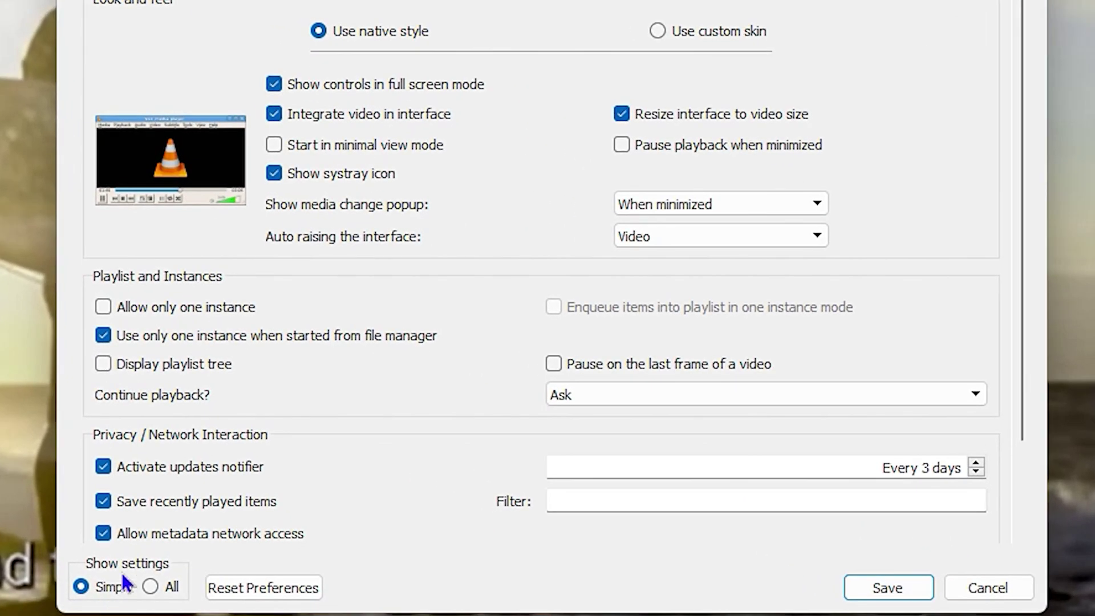
click(150, 587)
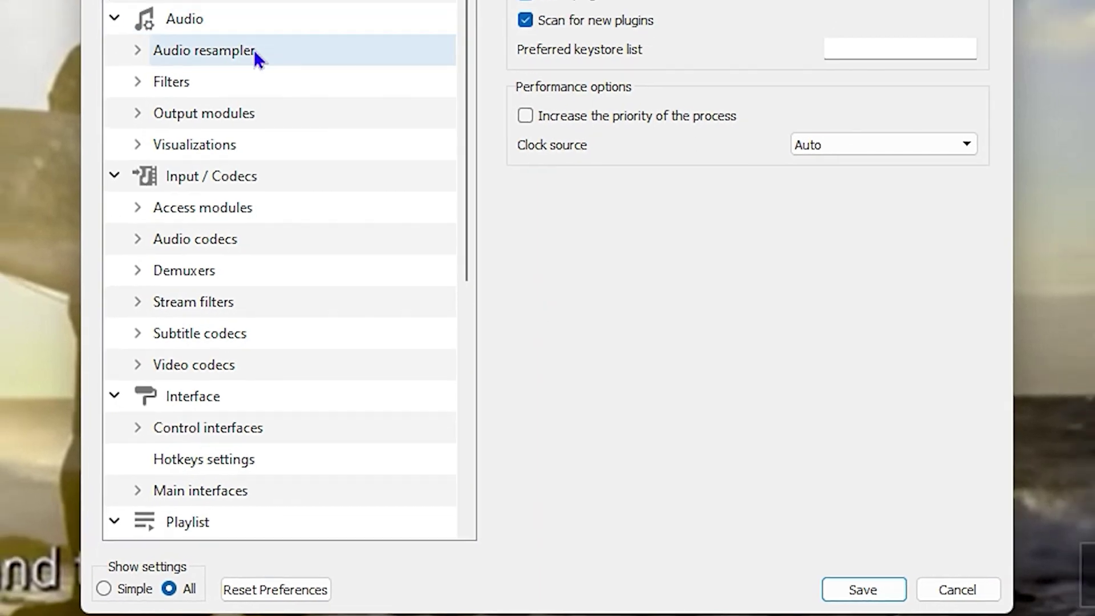
Expand the video filters in the advanced preferences and open the Croppadd settings
scroll(251, 52, down, 4)
scroll(285, 169, down, 1)
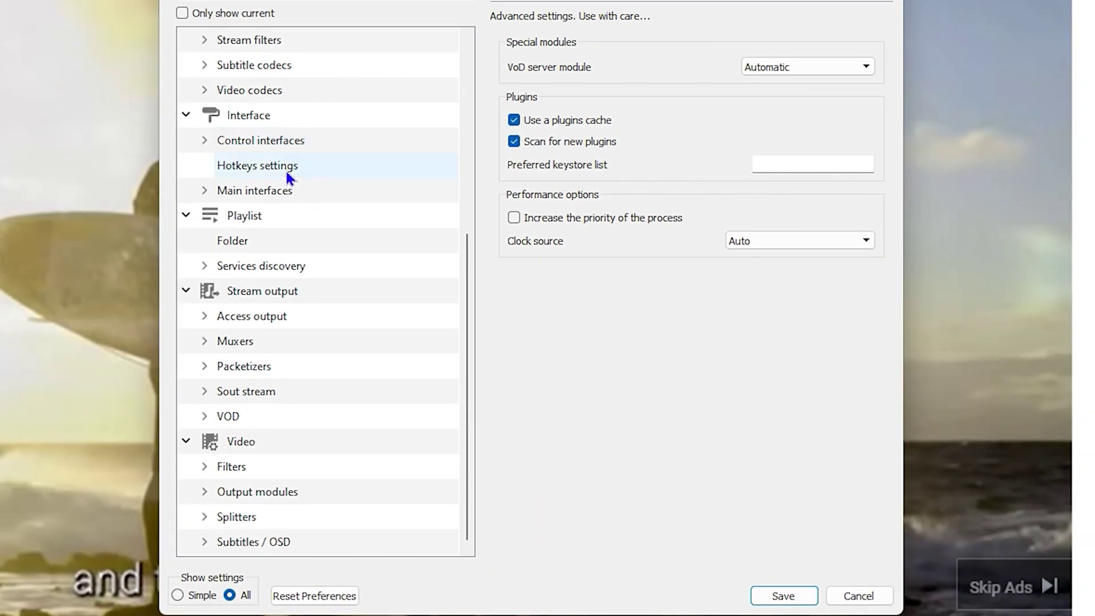
click(203, 467)
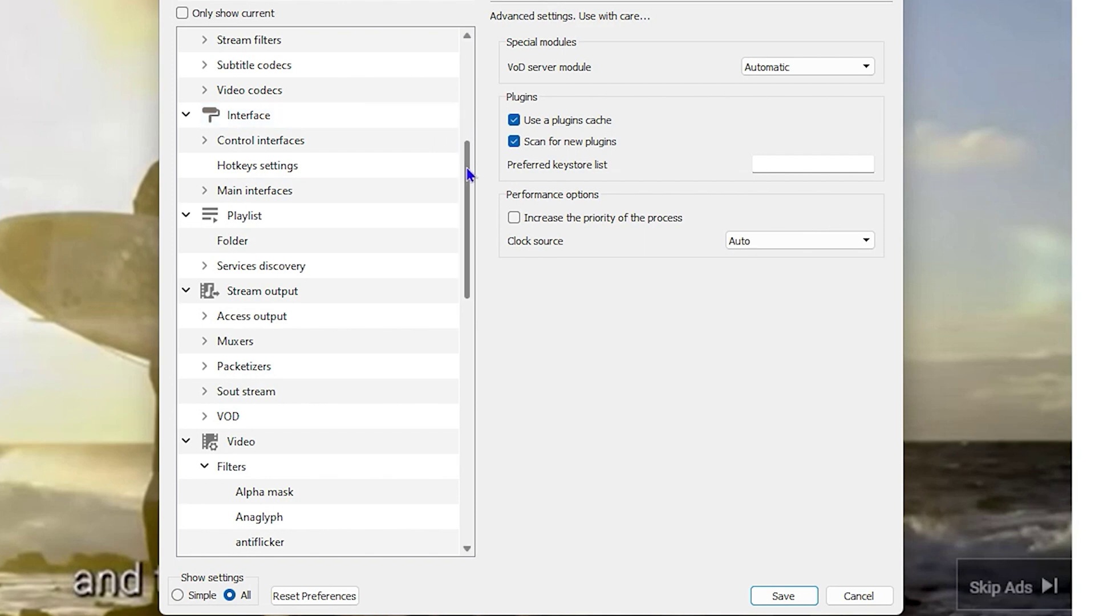
drag(467, 168, 452, 279)
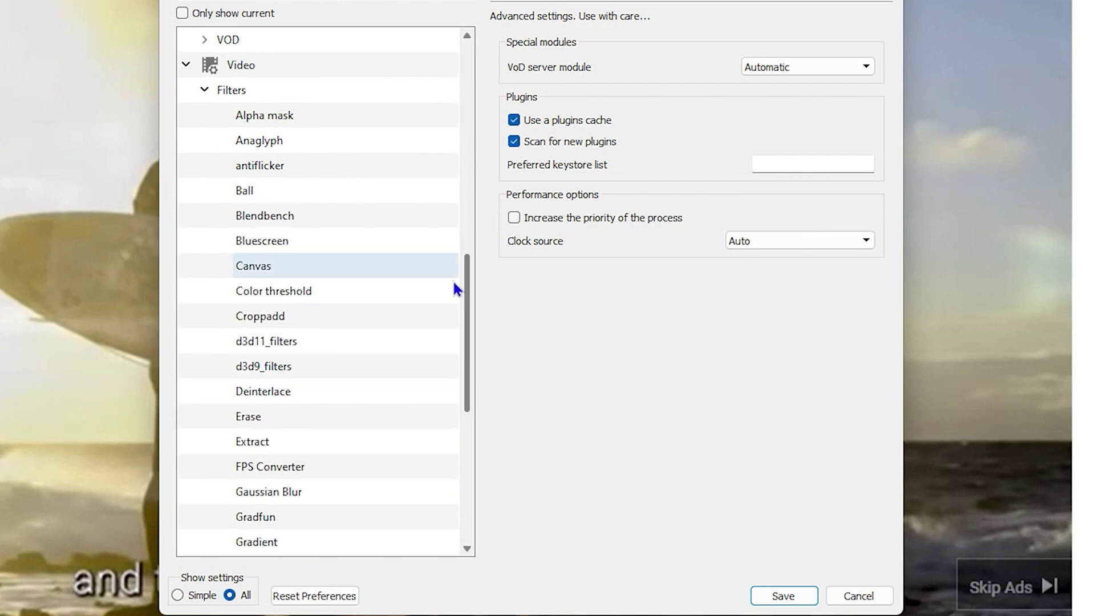
click(285, 318)
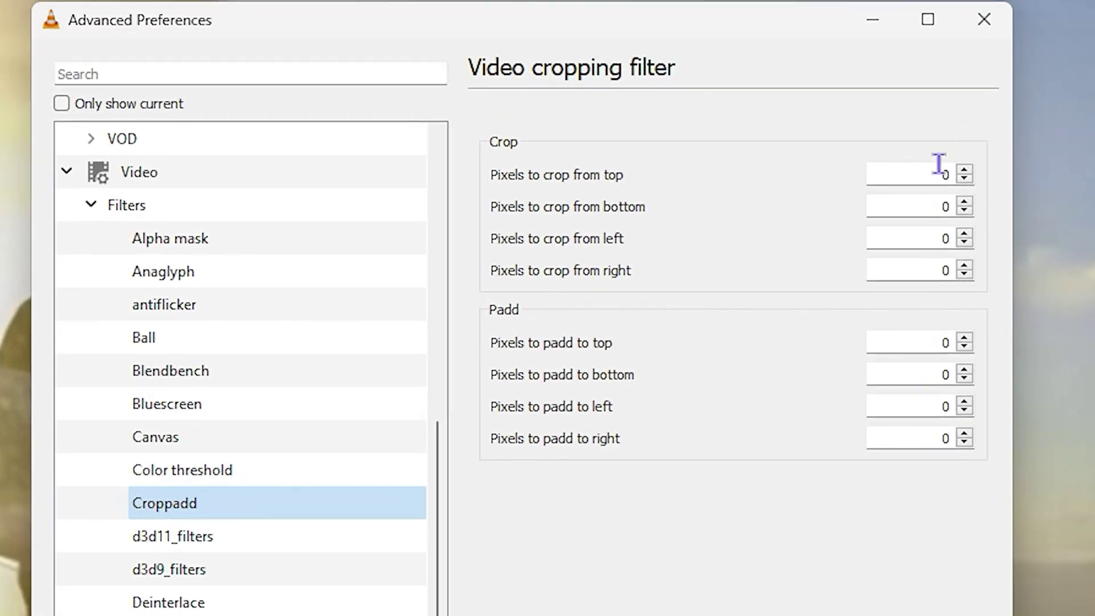
Set the cropping filter to crop 200 pixels from top and bottom and 500 pixels from left and right
click(938, 166)
double_click(947, 167)
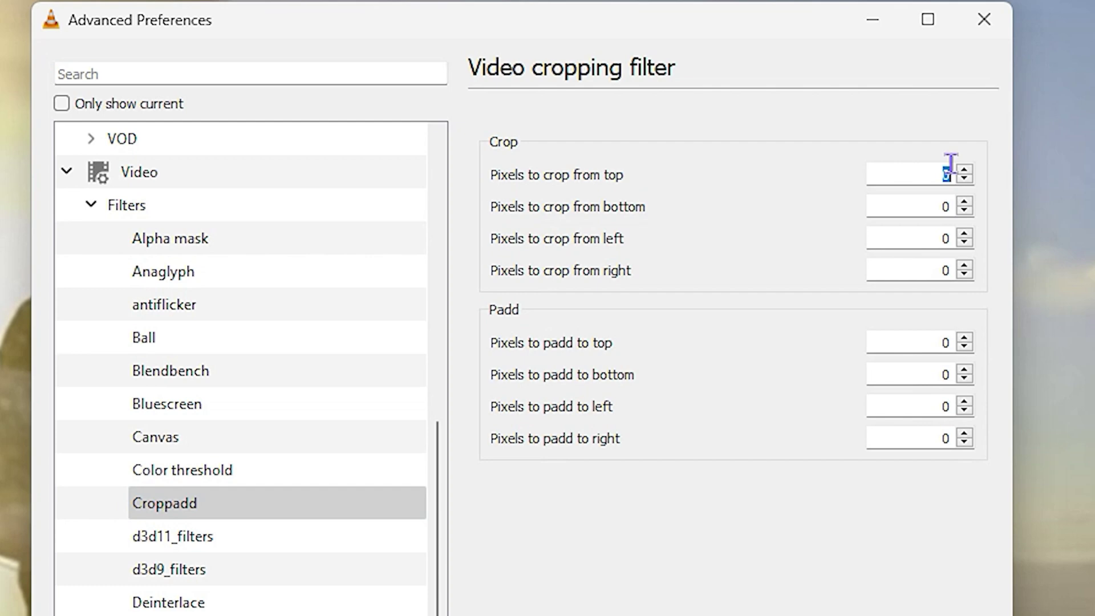
text(200)
click(942, 196)
text(2)
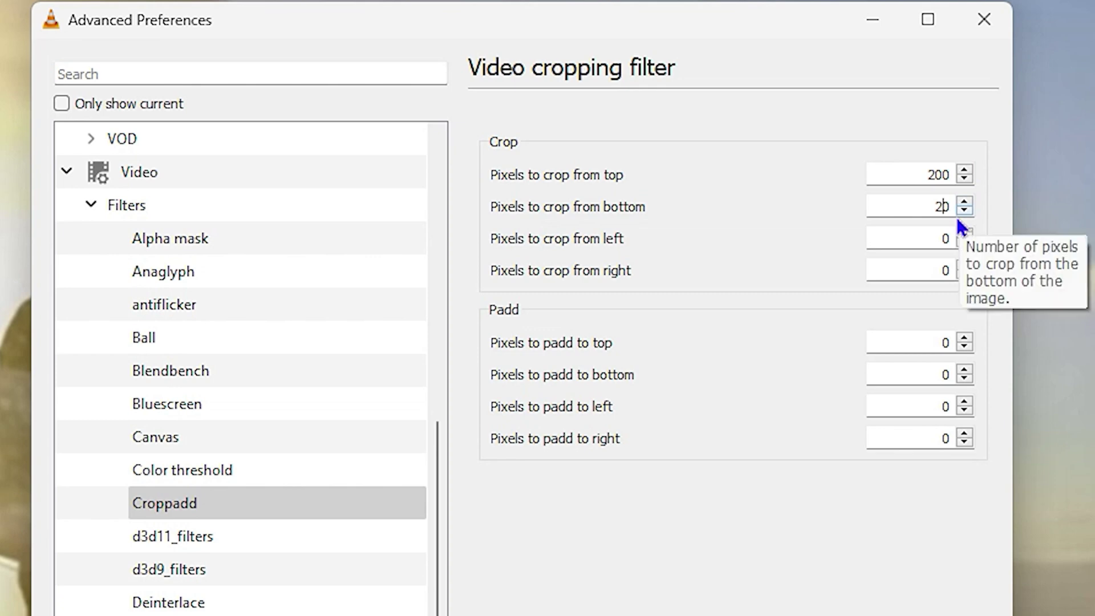
text(0)
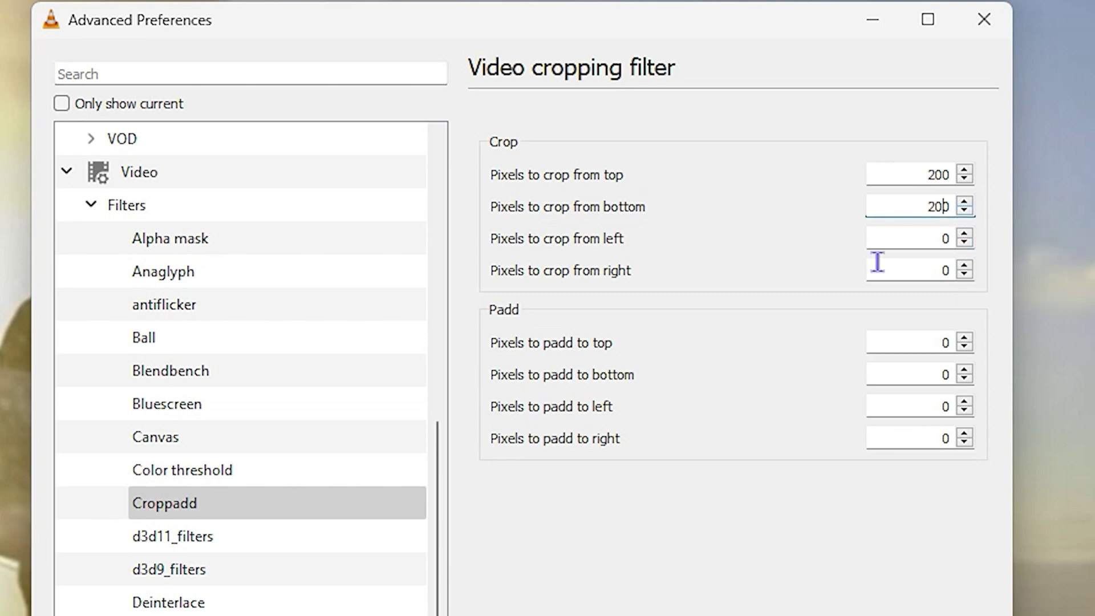
click(927, 236)
click(933, 269)
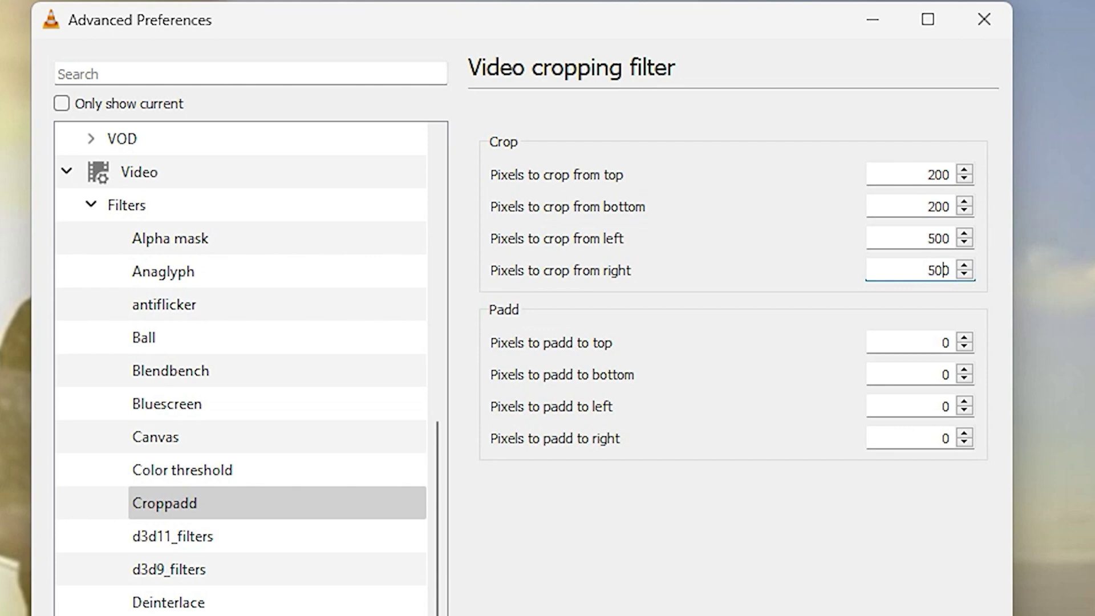
Enable the Video cropping filter in the video filters list and save the preferences
click(123, 206)
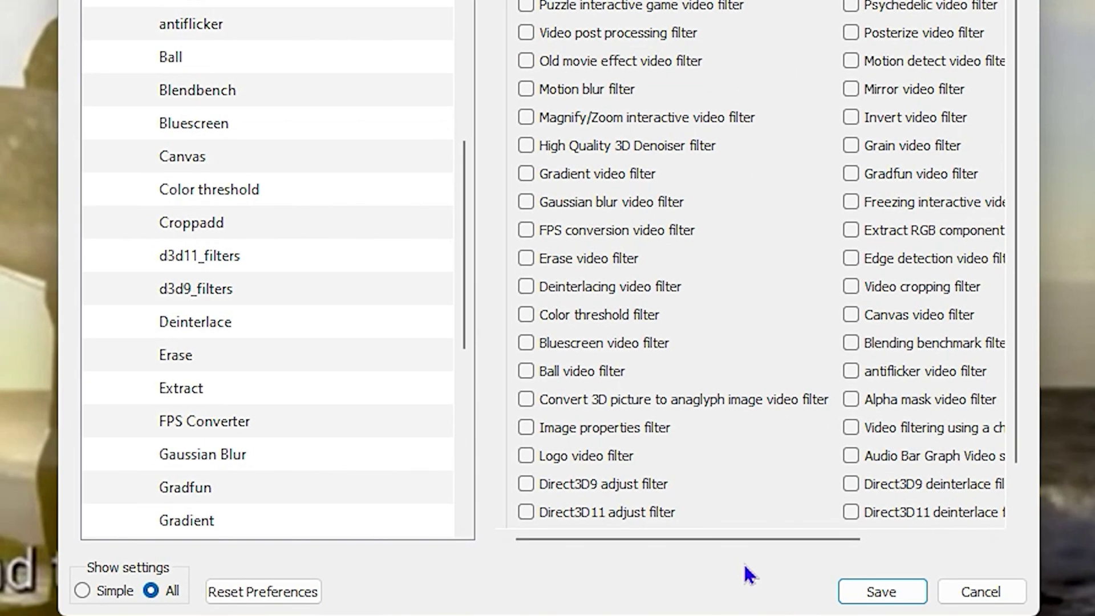
drag(742, 538, 820, 538)
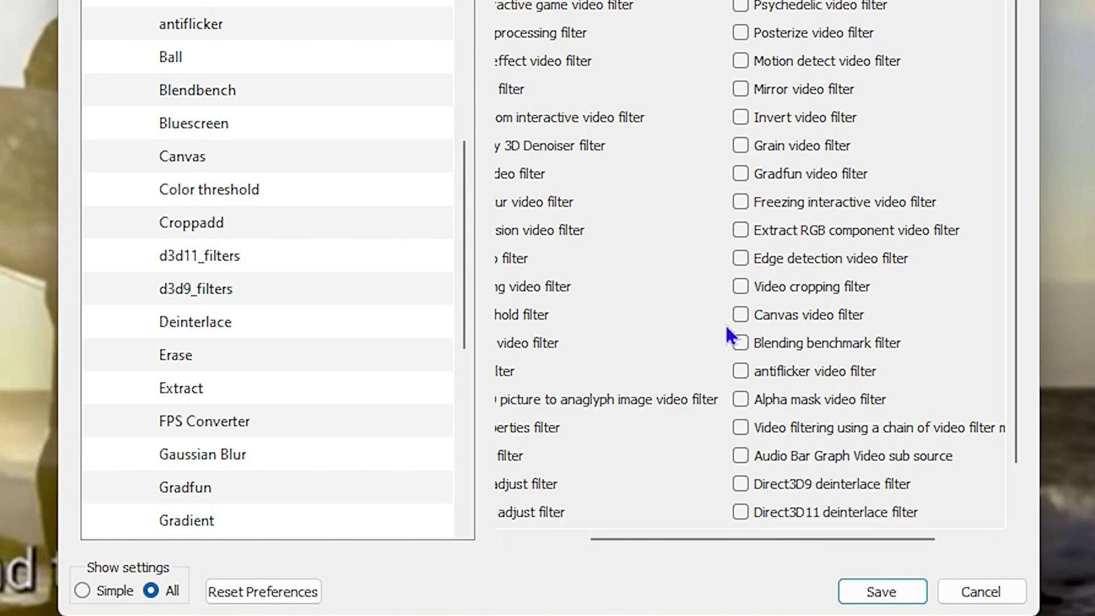
click(741, 285)
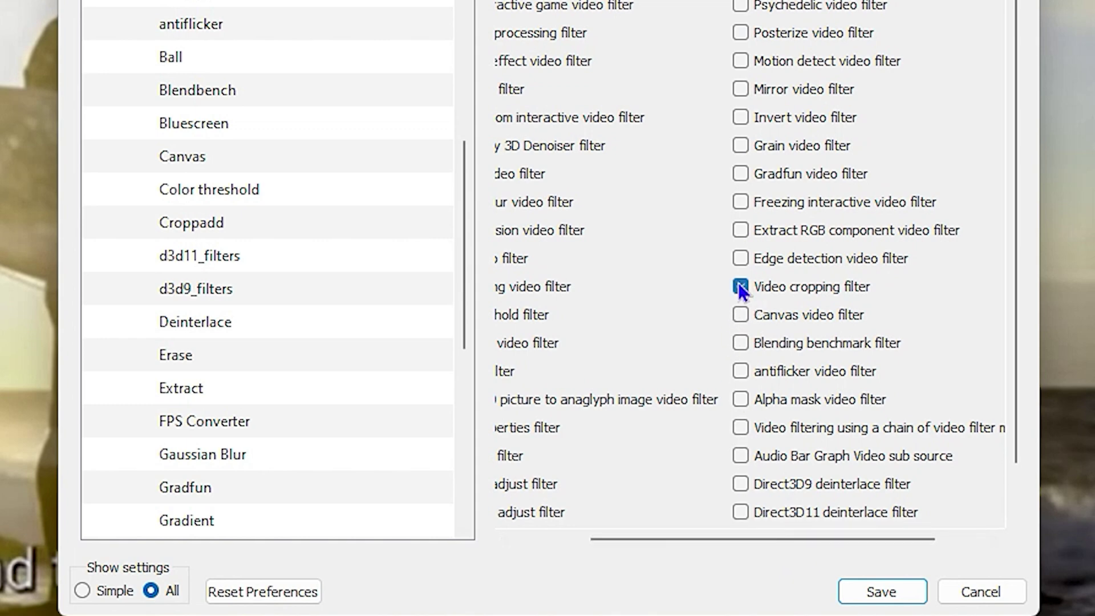
click(882, 593)
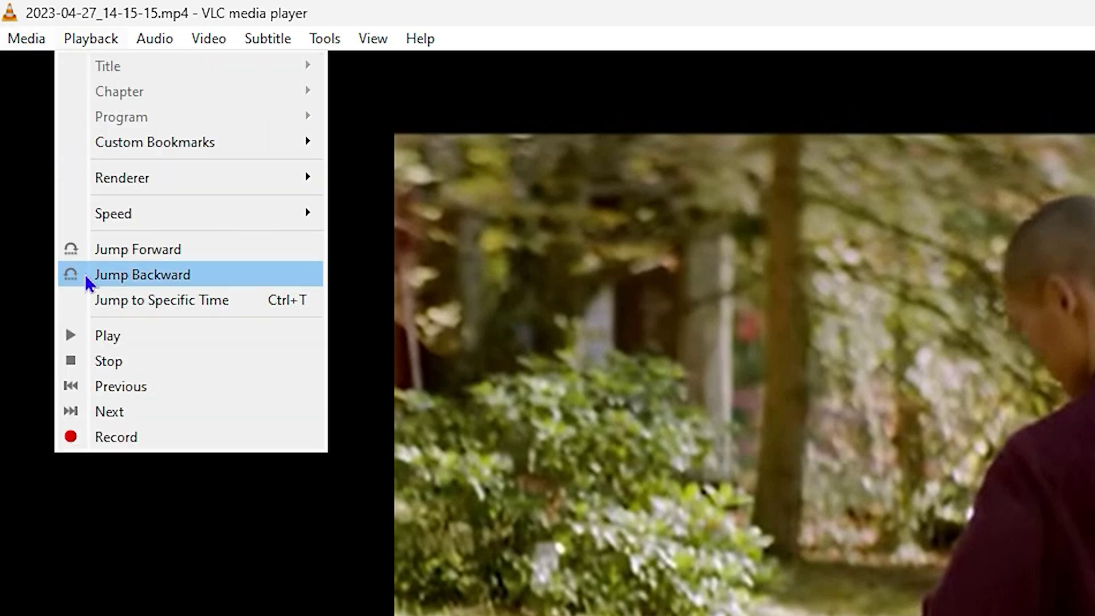
Add 2023-04-27_14-15-15.mp4 from the Downloads folder as the source for a media conversion
click(92, 305)
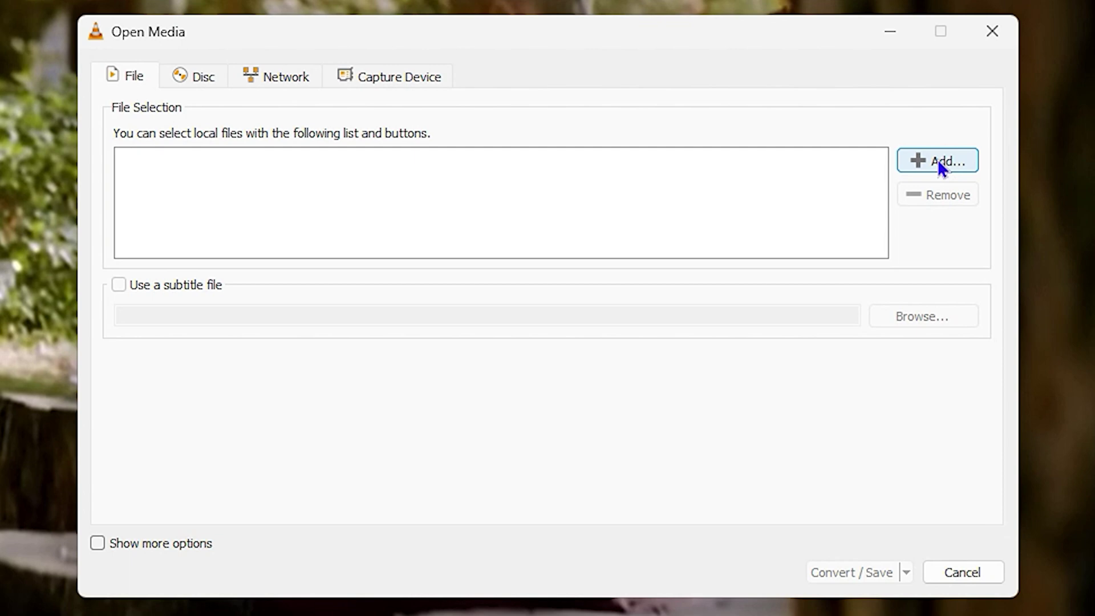
click(940, 161)
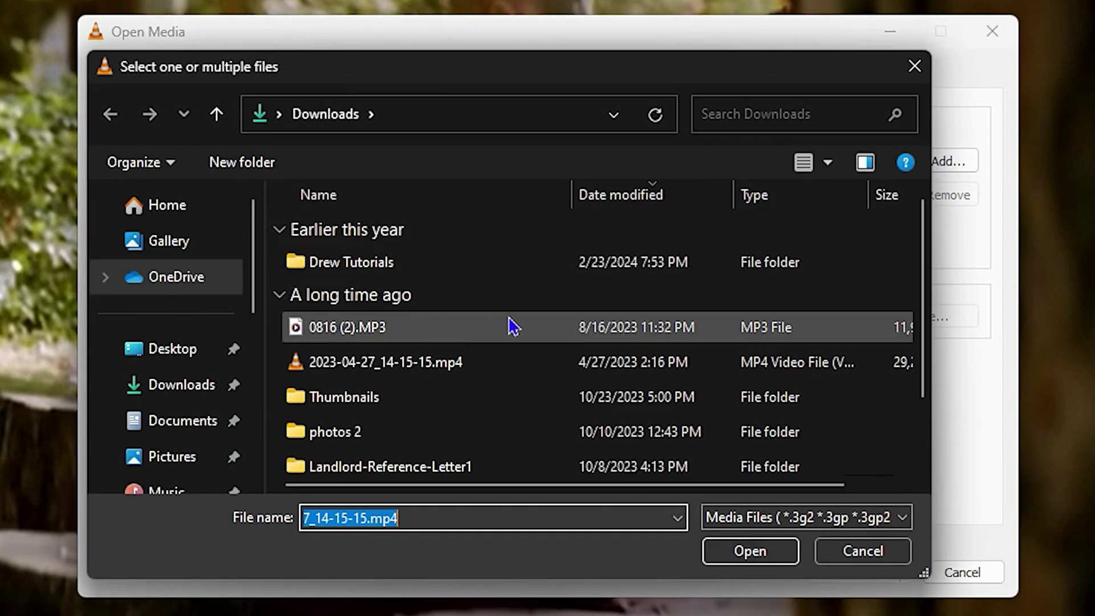
click(385, 365)
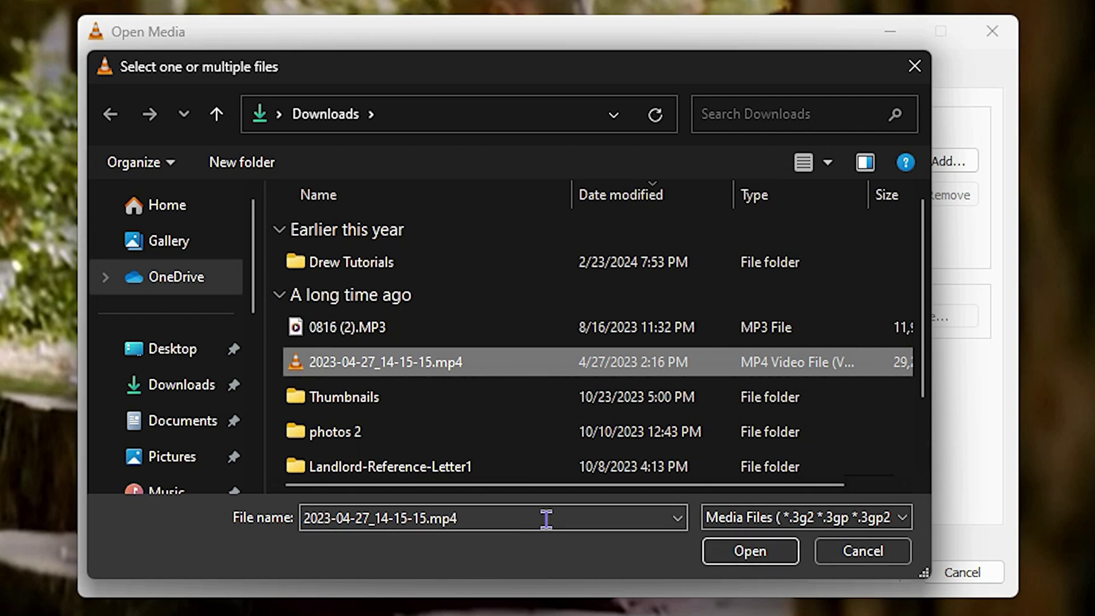
click(741, 553)
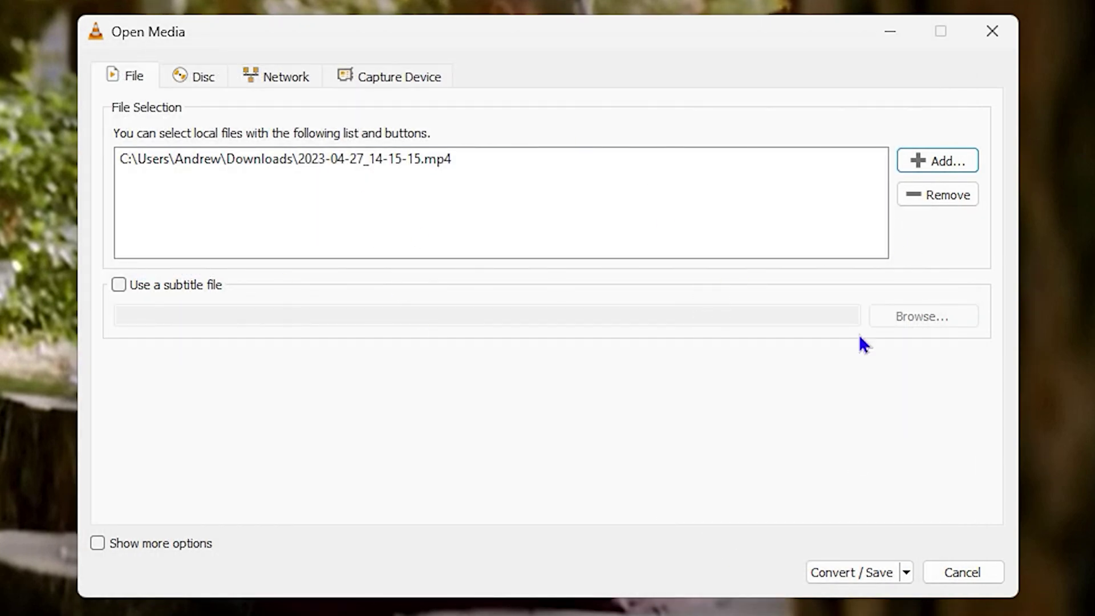
click(856, 570)
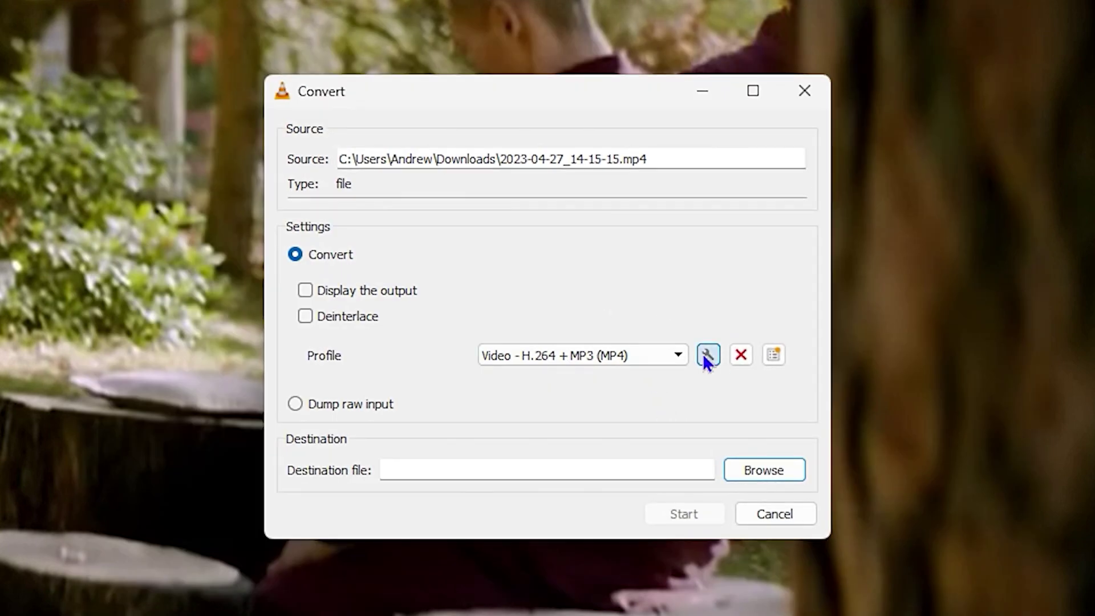
Enable the Video cropping filter in the Video - H.264 + MP3 (MP4) conversion profile and save the profile
click(708, 356)
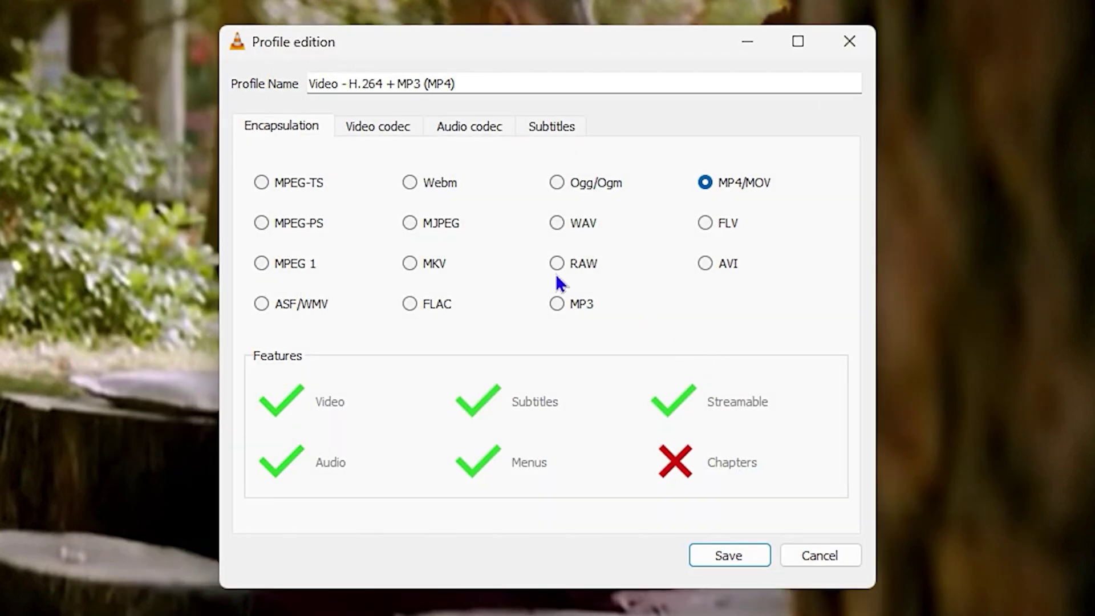
click(391, 128)
click(494, 216)
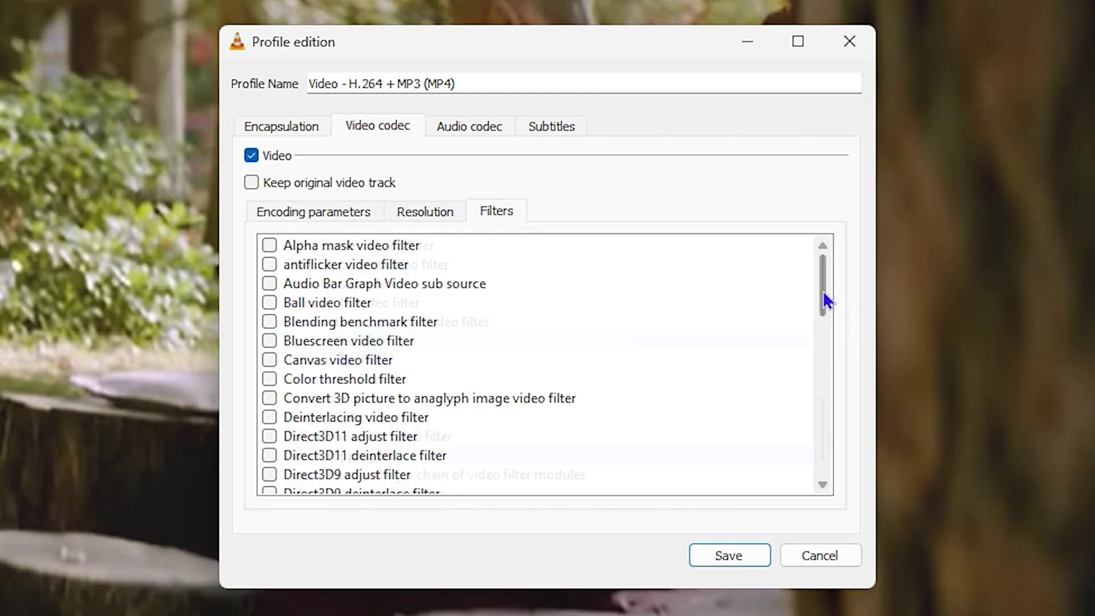
drag(823, 290, 823, 423)
scroll(345, 346, down, 2)
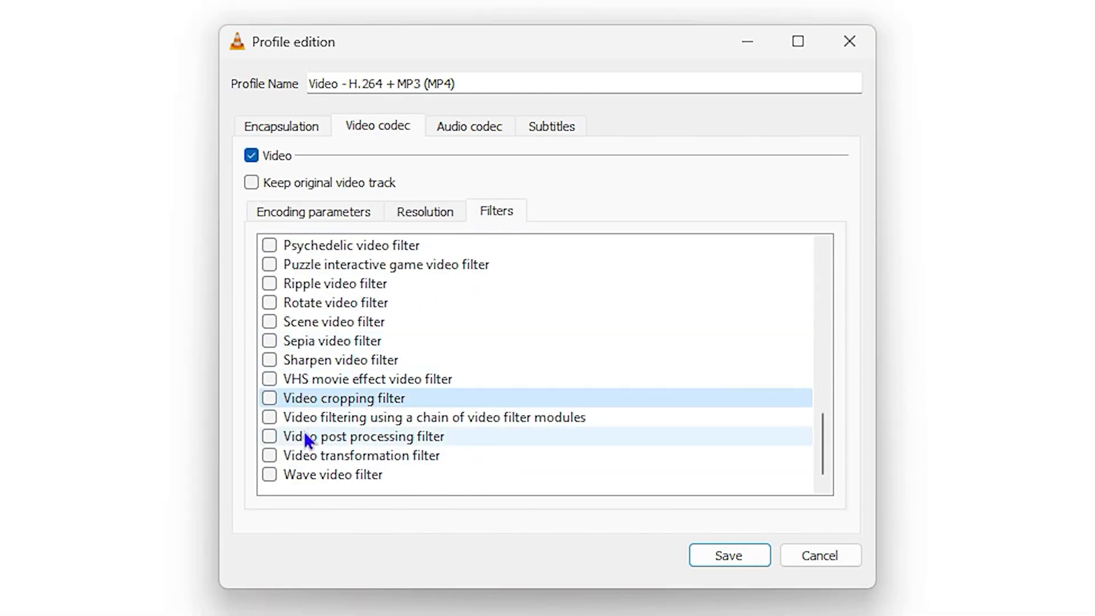
click(269, 398)
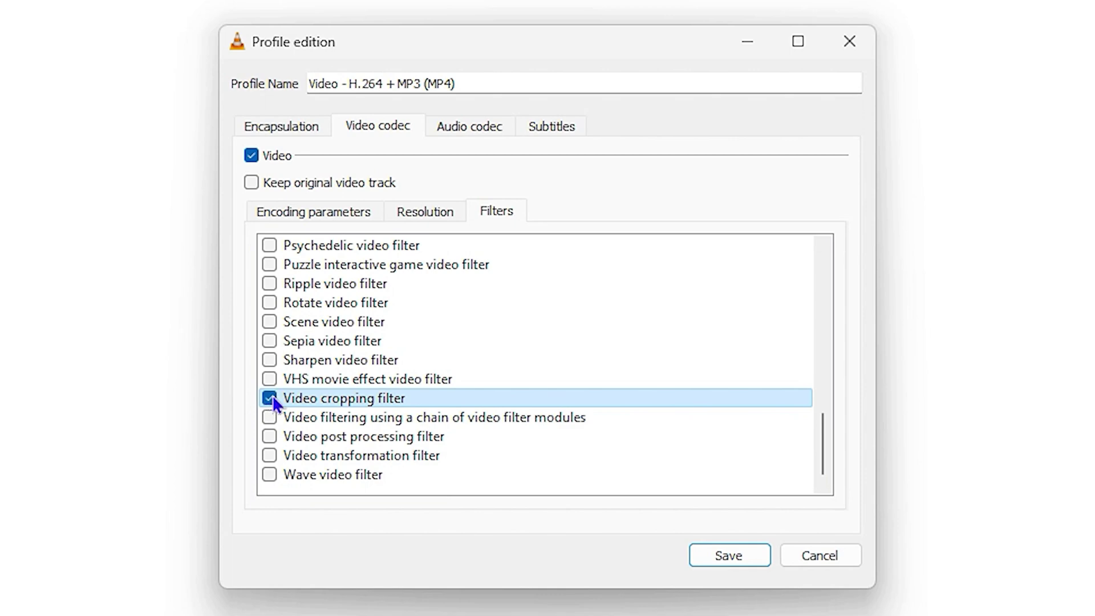
click(719, 555)
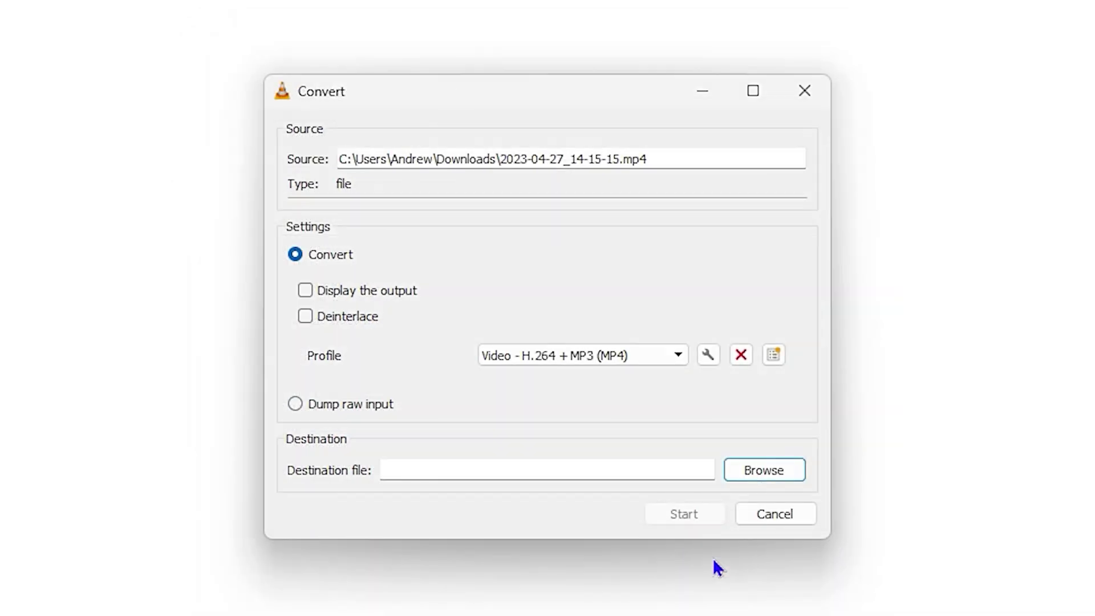
Set the destination file to "cropped video" in the Downloads folder and start the conversion
click(762, 468)
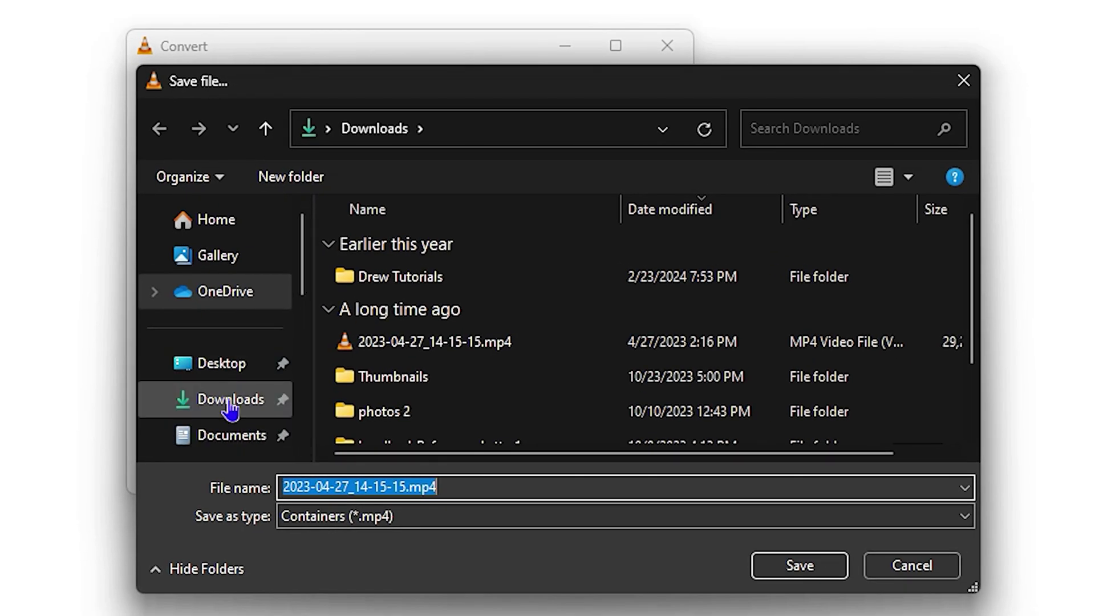
click(230, 406)
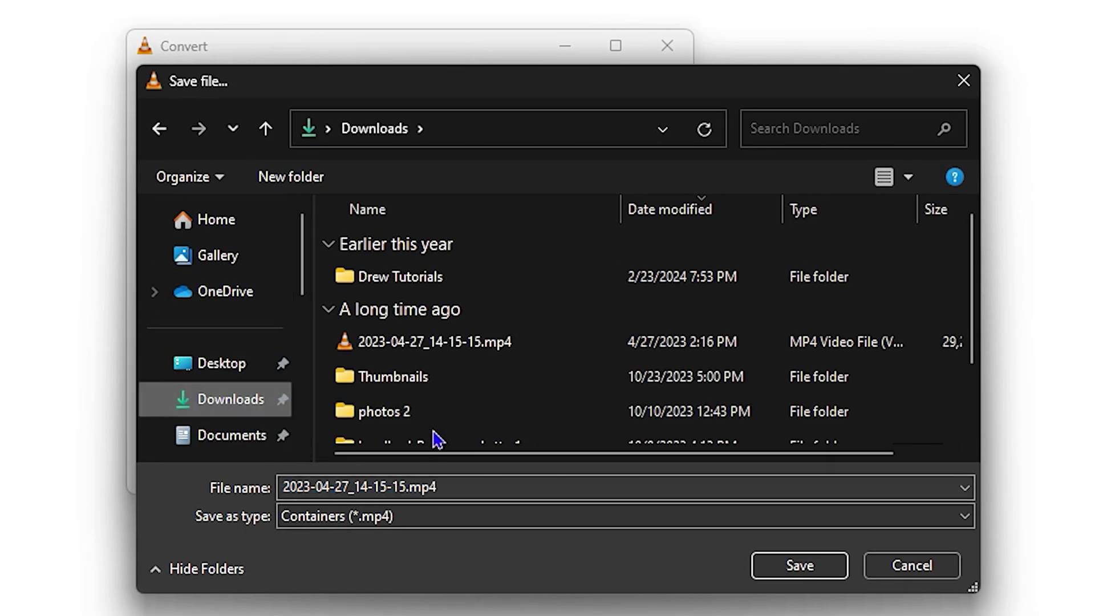
click(403, 485)
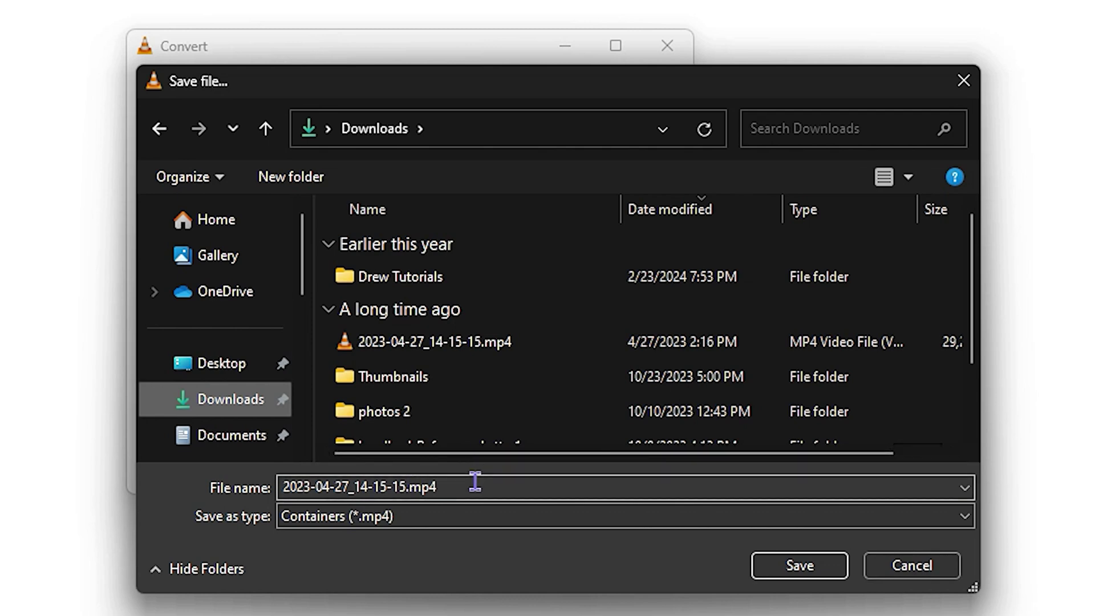
drag(476, 481, 228, 516)
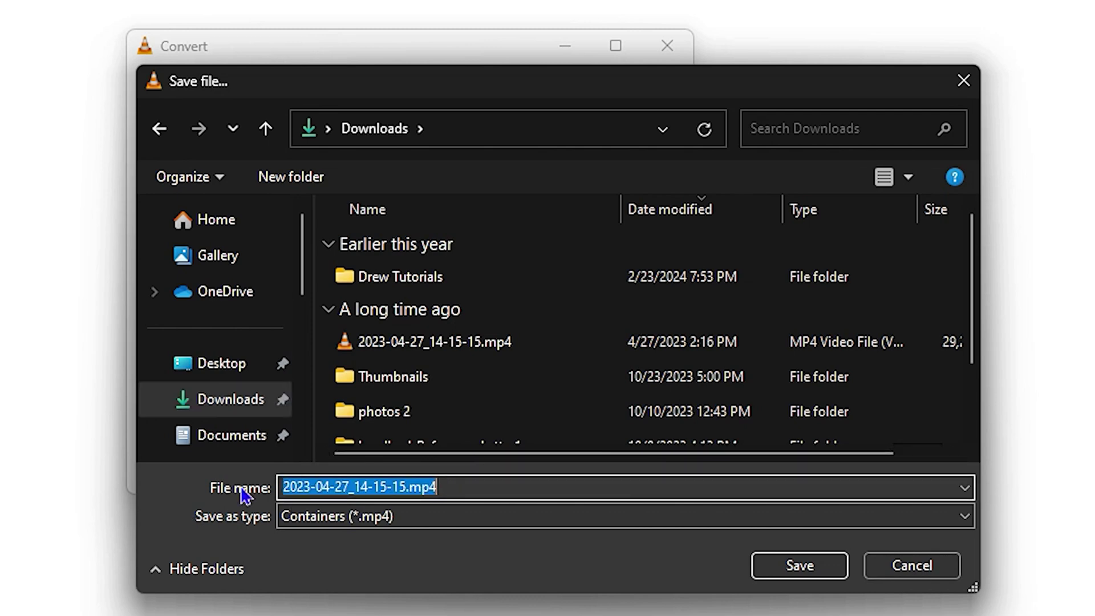
text(cropped video)
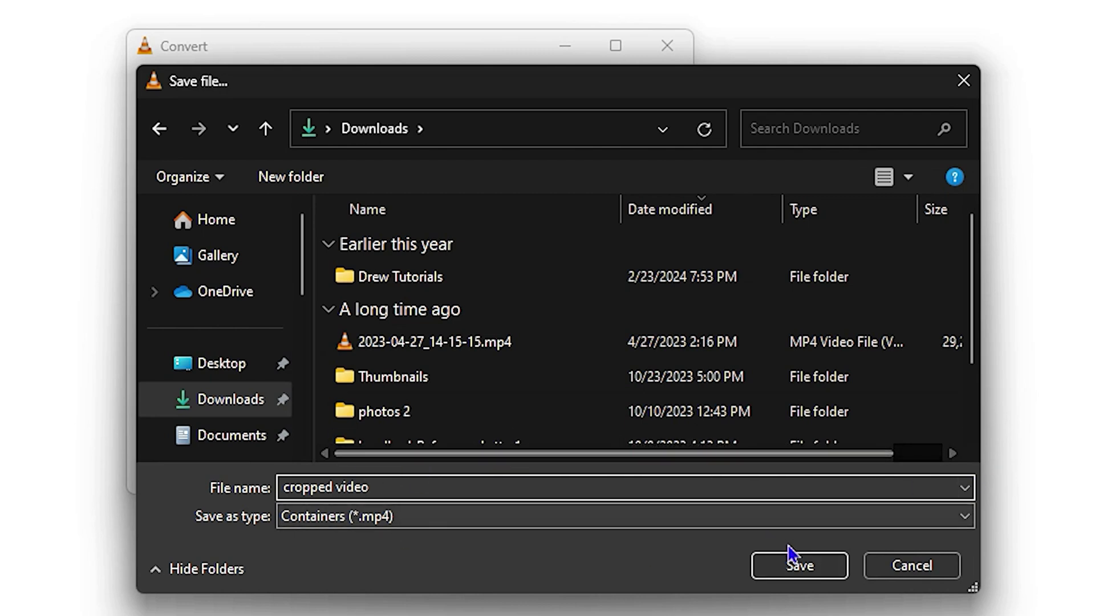
click(809, 574)
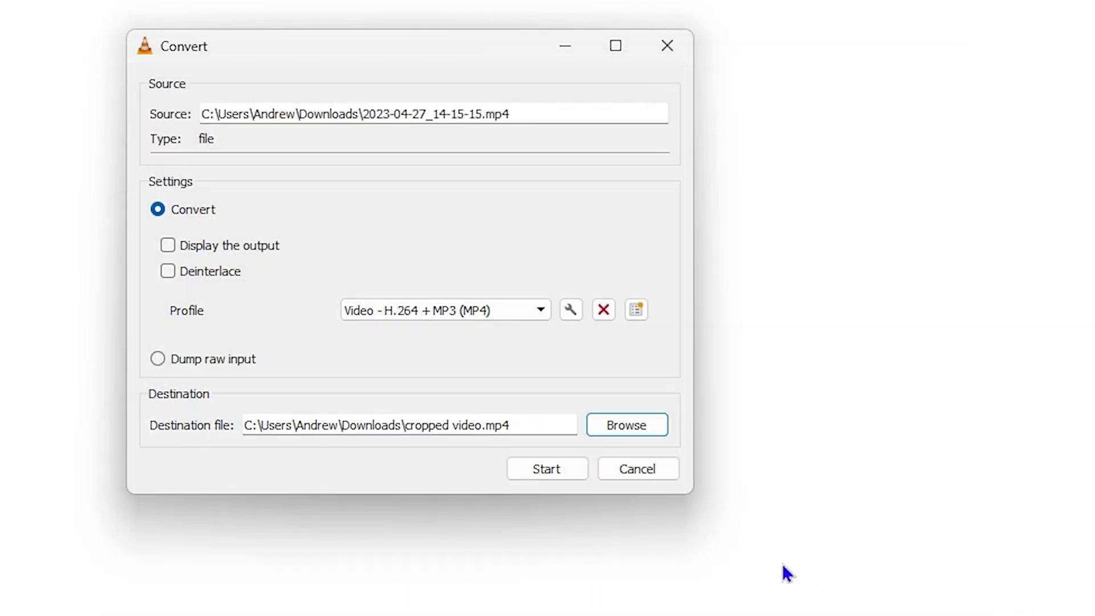
click(536, 477)
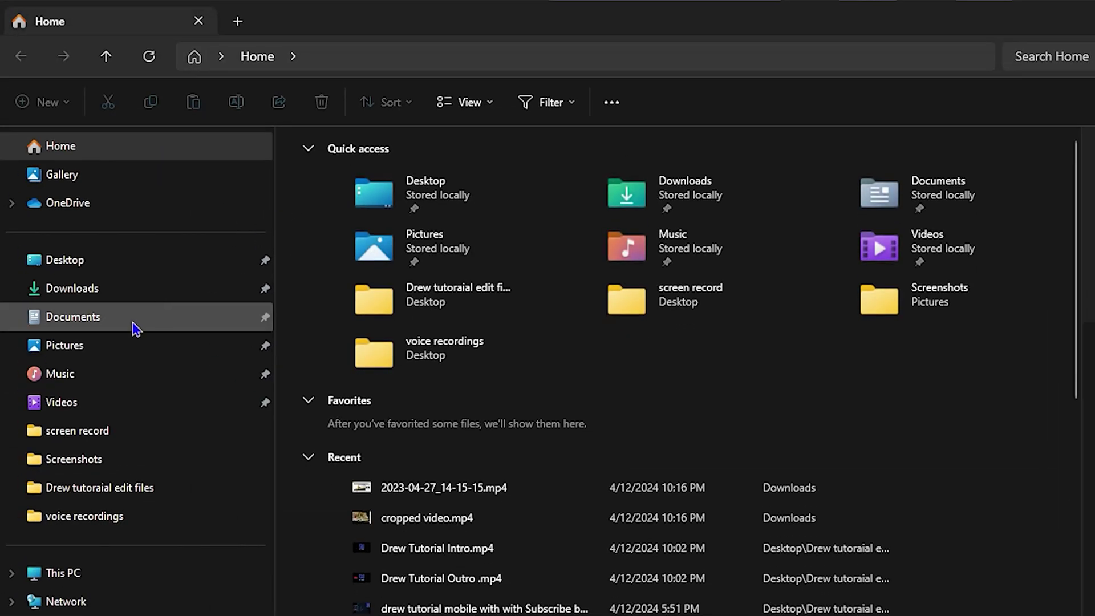
Switch to File Explorer and look for cropped video.mp4 in the Downloads folder
click(99, 291)
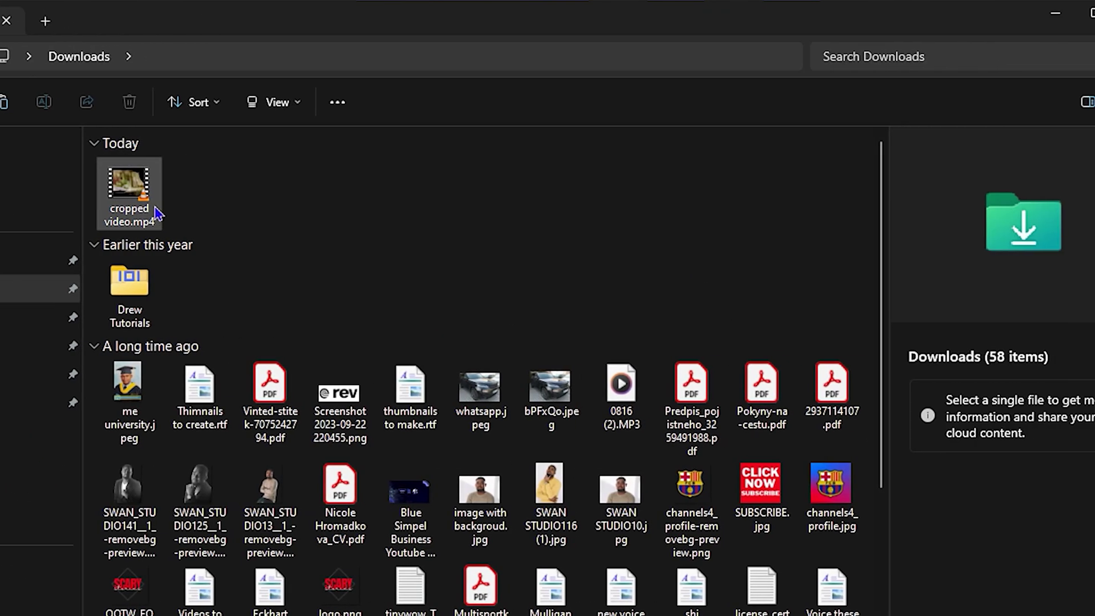
click(320, 214)
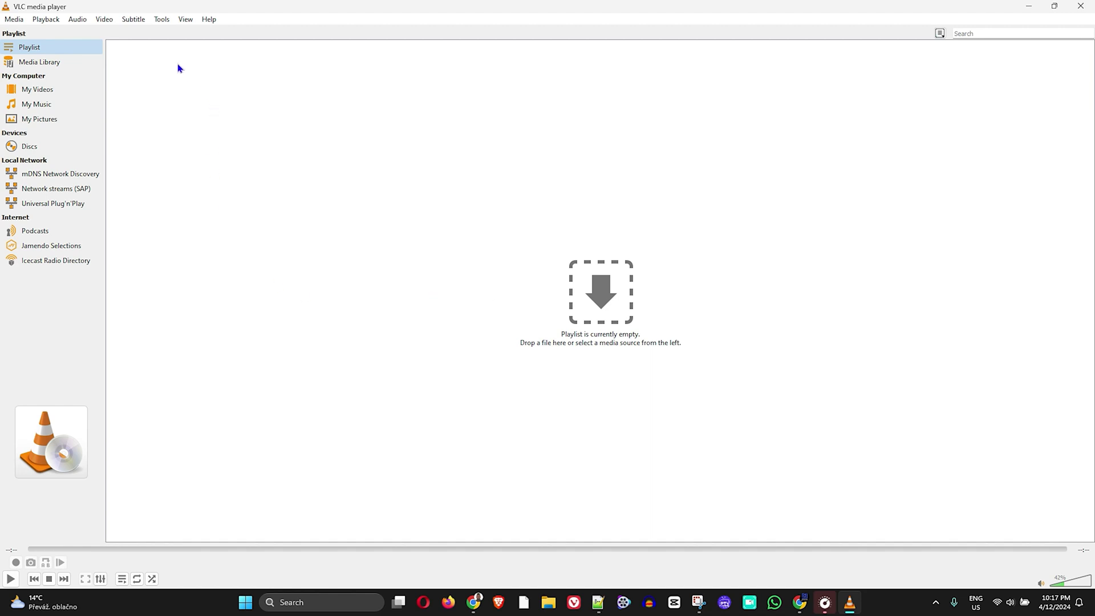
Switch to VLC media player and reset all its preferences to the defaults
click(162, 19)
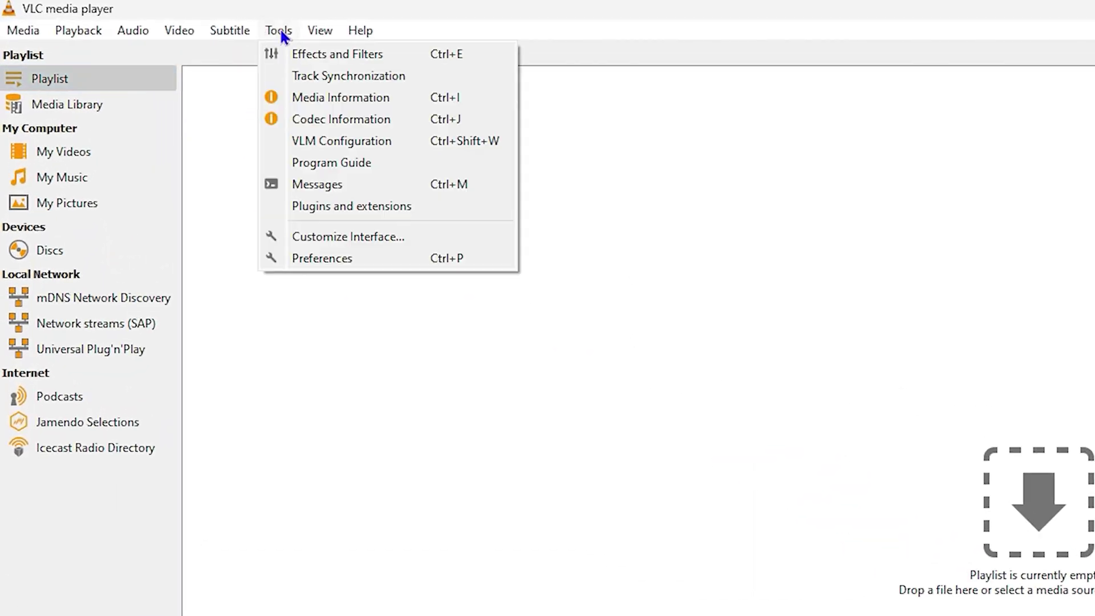
click(318, 260)
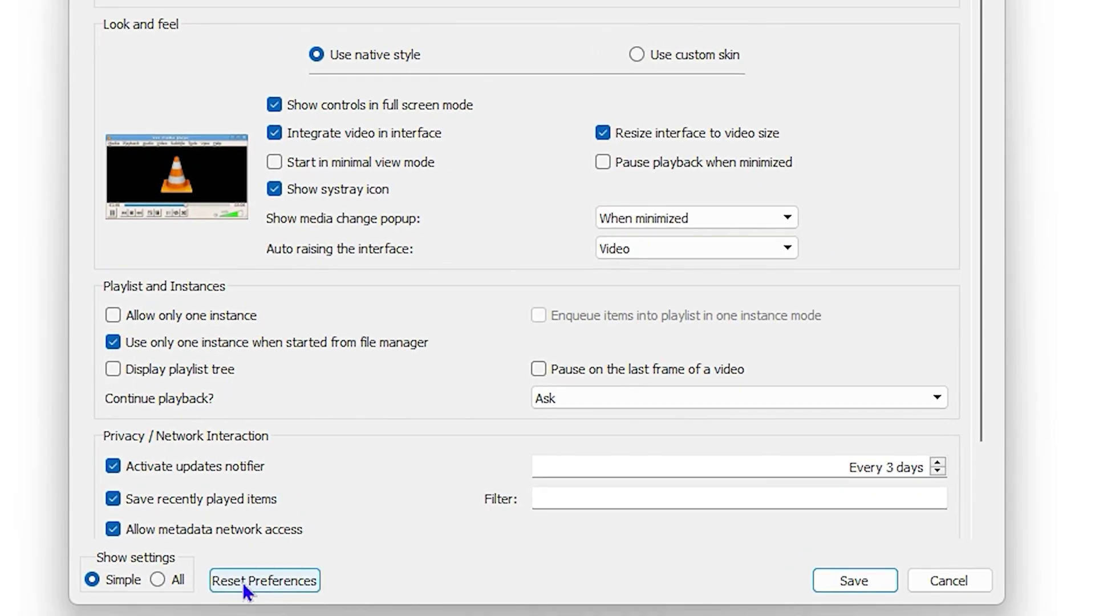
click(253, 581)
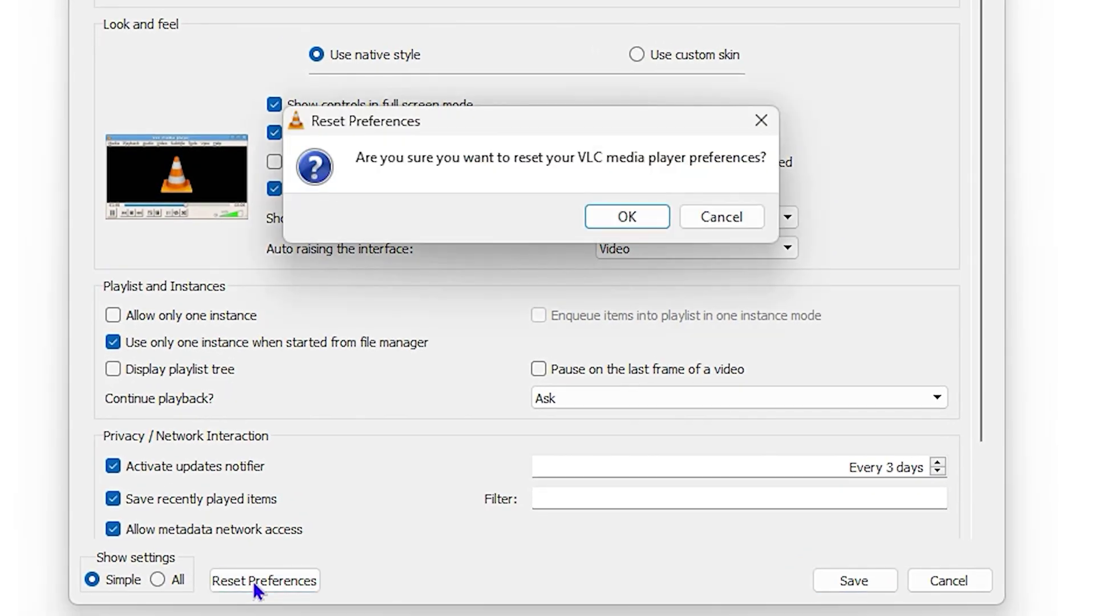
click(604, 220)
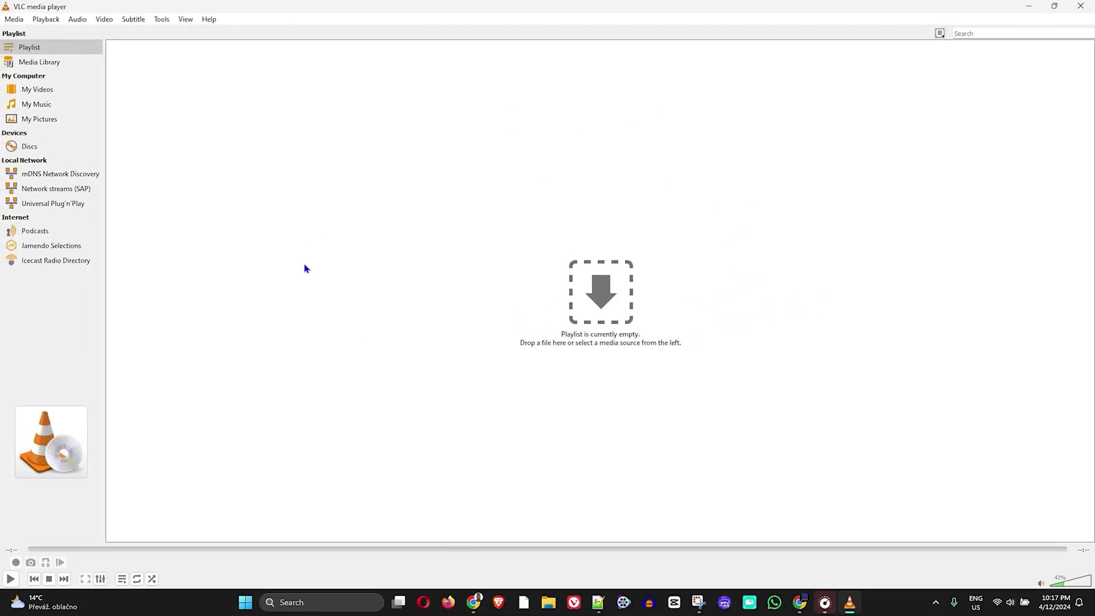